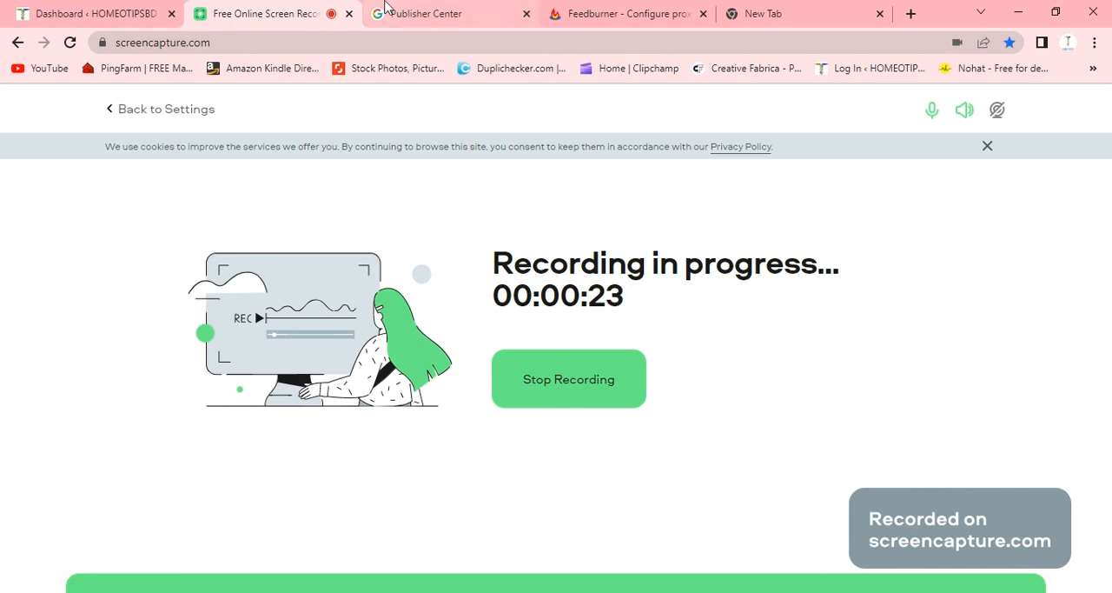
- Close the old Publisher Center page and search Google for "google news publisher" from a new tab
{"action": "left_click", "coordinate": [423, 14]}
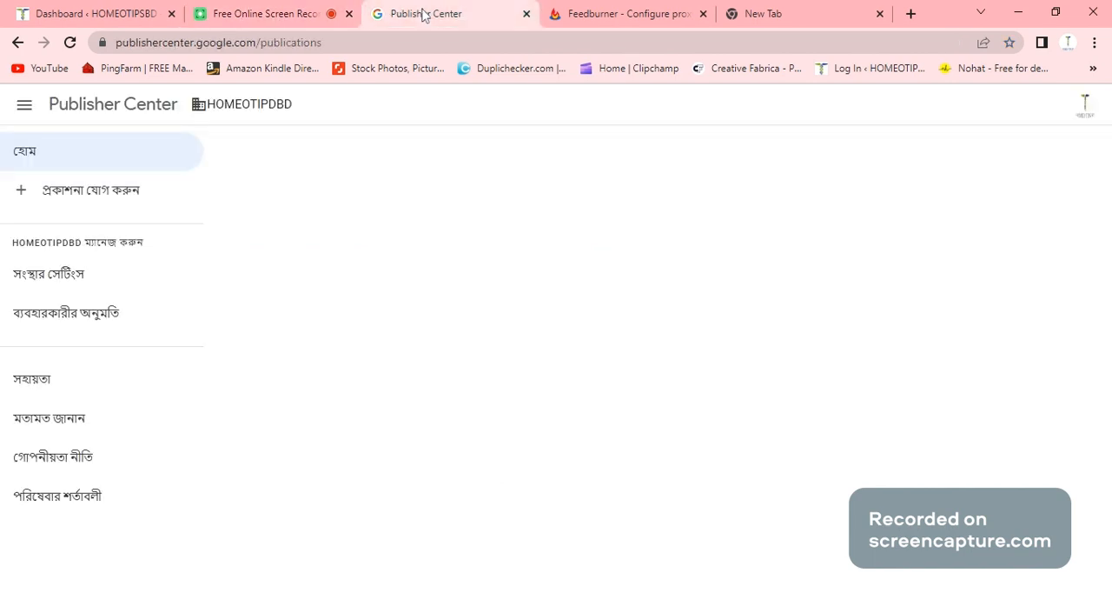
{"action": "left_click", "coordinate": [526, 14]}
{"action": "left_click", "coordinate": [733, 14]}
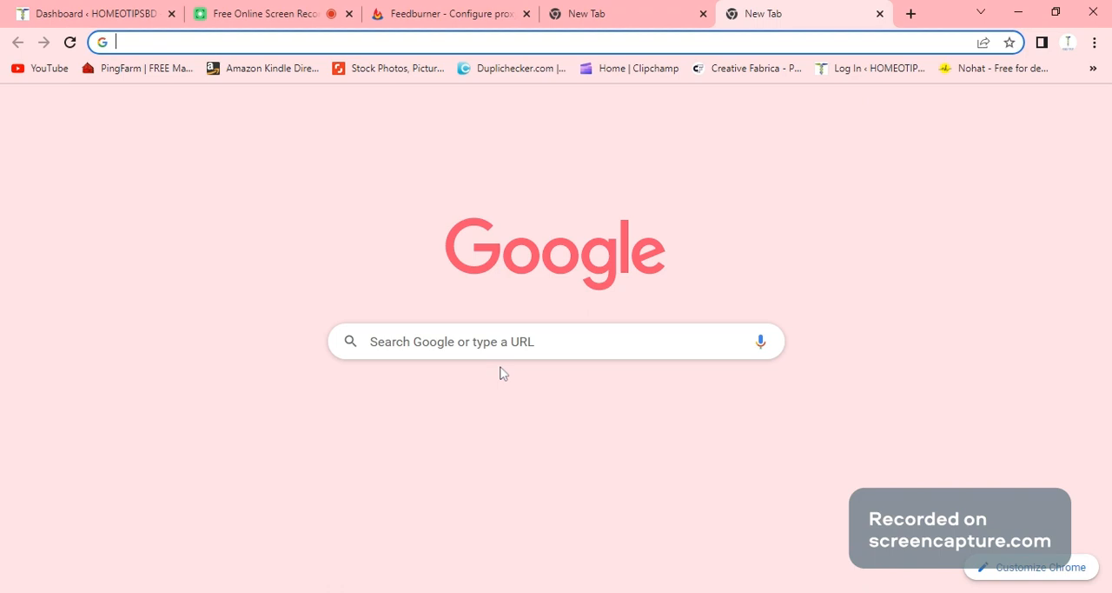
{"action": "left_click", "coordinate": [499, 344]}
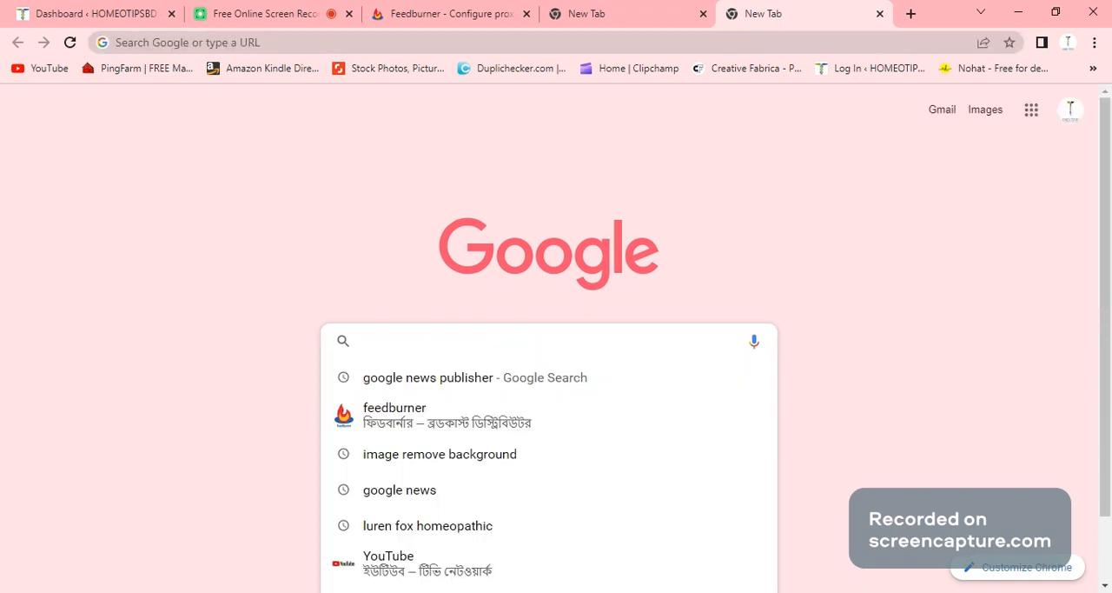
{"action": "left_click", "coordinate": [429, 382]}
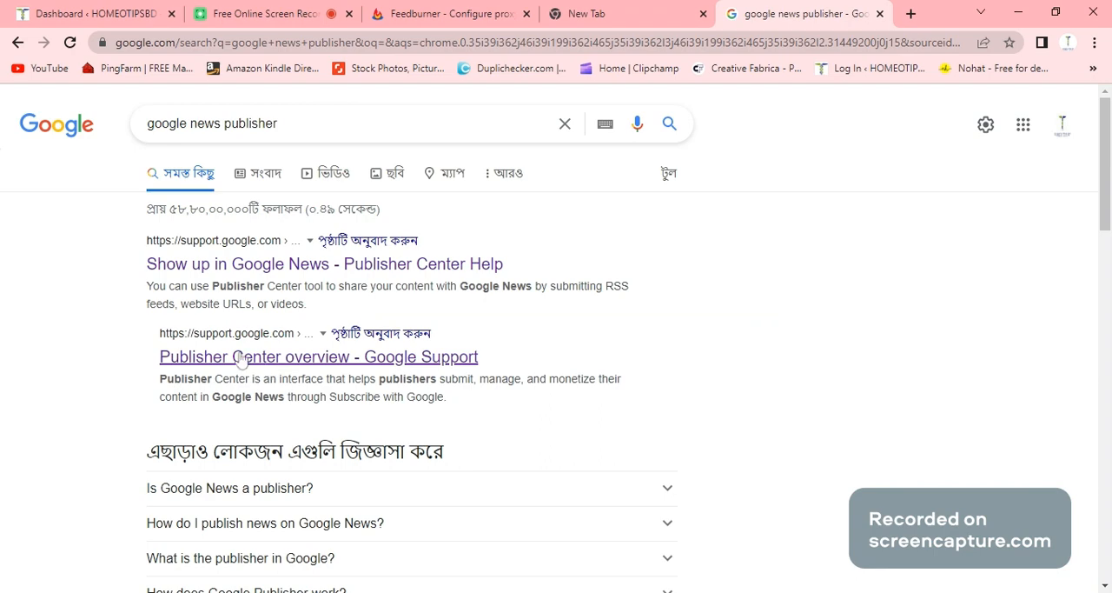
- Open the "Publisher Center overview - Google Support" result and go to Publisher Center from that help page
{"action": "left_click", "coordinate": [242, 358]}
{"action": "scroll", "coordinate": [319, 419], "scroll_direction": "down", "scroll_amount": 1}
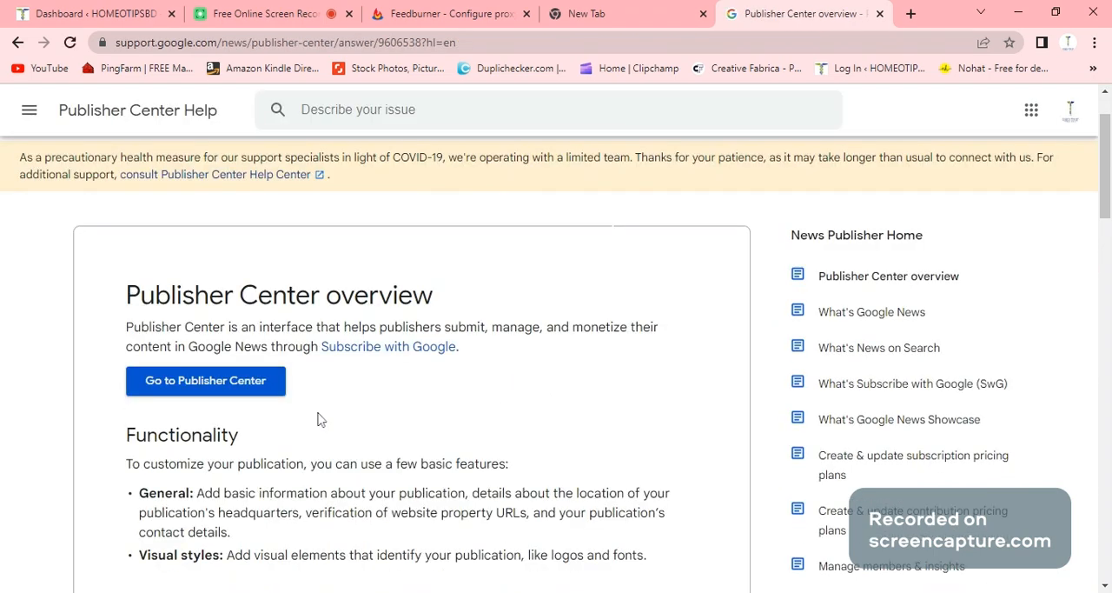
{"action": "left_click", "coordinate": [191, 393]}
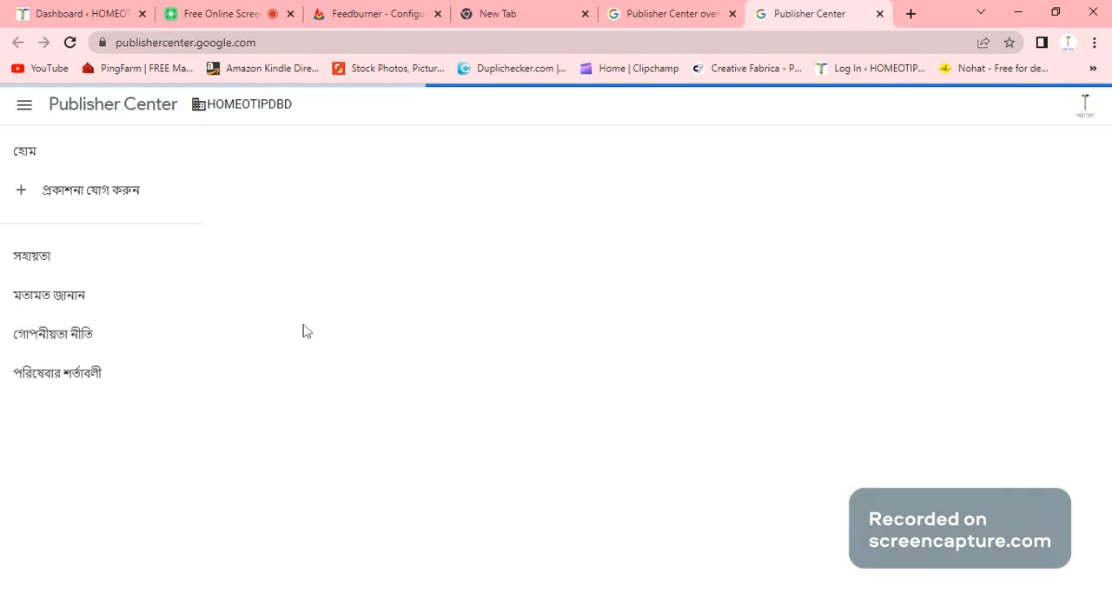
- Start adding a new publication and enter "hometipsbd" as its name
{"action": "left_click", "coordinate": [99, 205]}
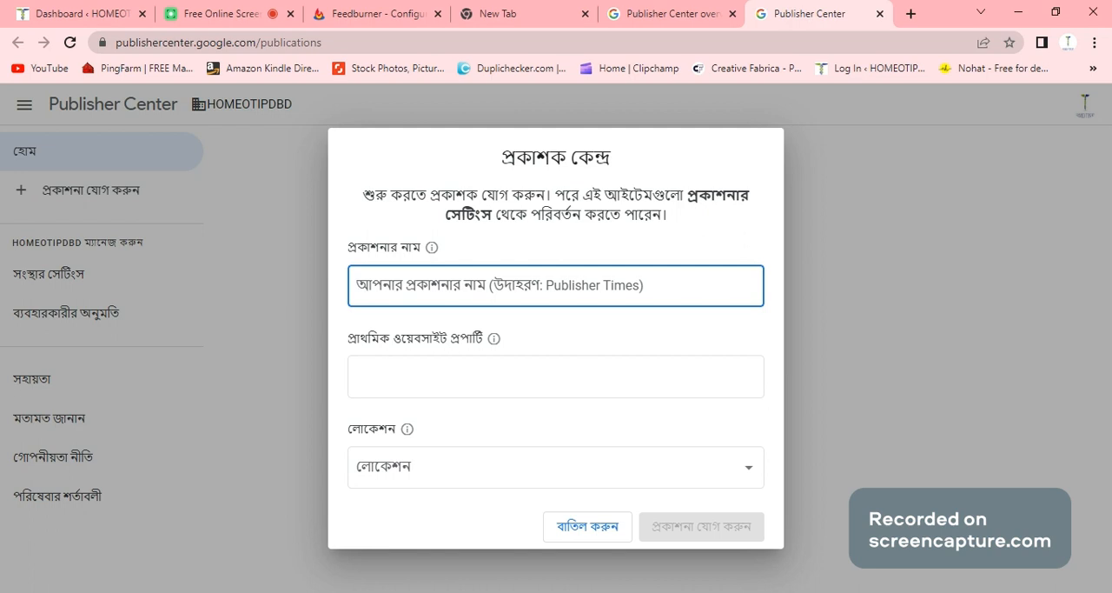
{"action": "type", "text": "home"}
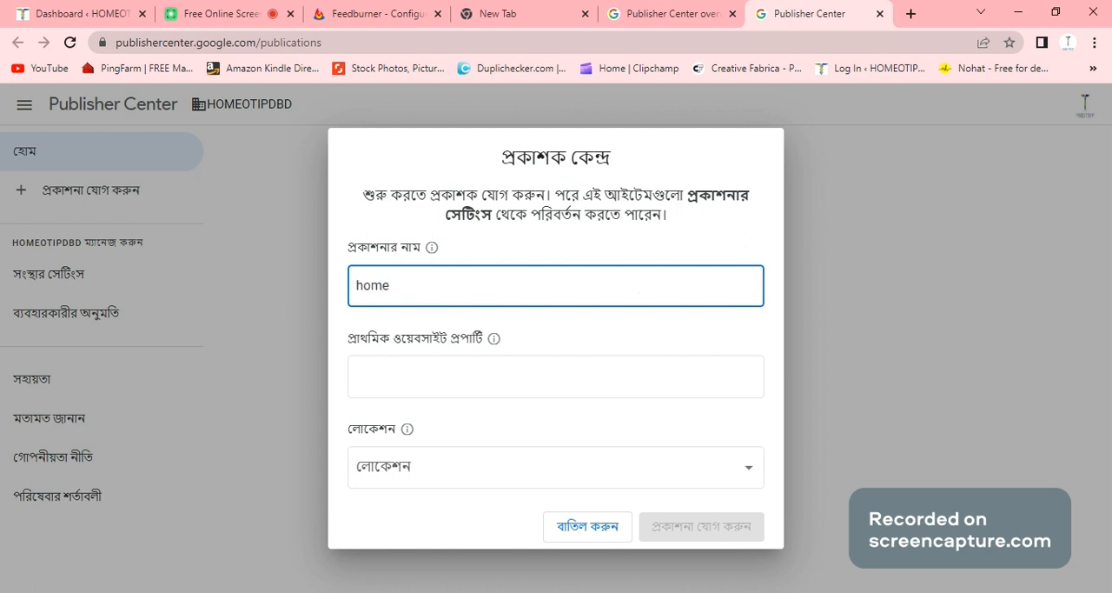
{"action": "type", "text": "tipsbd"}
{"action": "left_click", "coordinate": [400, 363]}
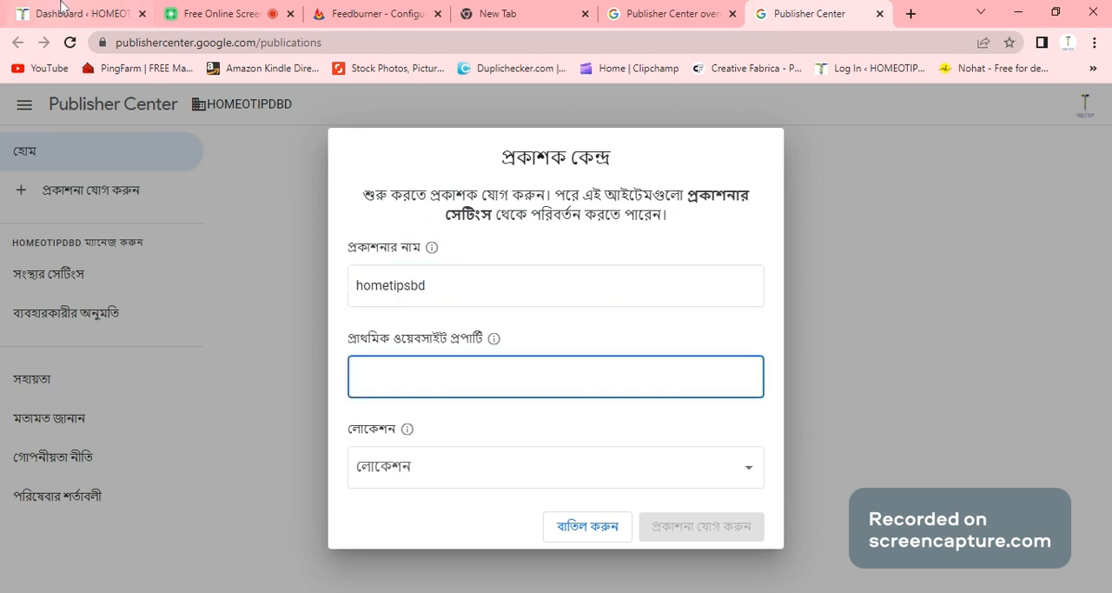
{"action": "left_click", "coordinate": [61, 10]}
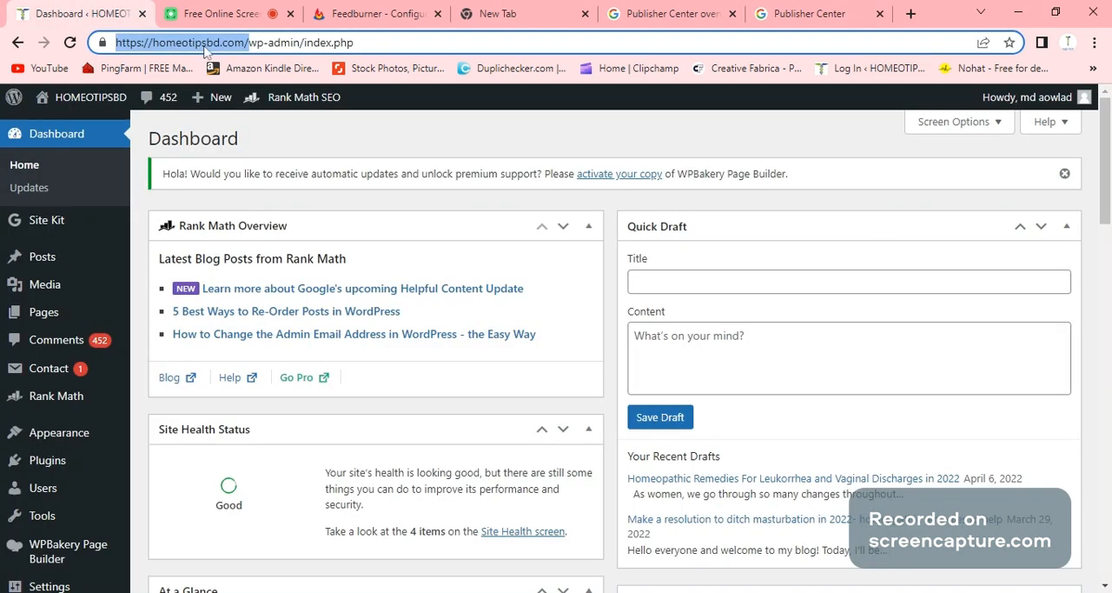
{"action": "left_click", "coordinate": [669, 13]}
{"action": "left_click", "coordinate": [764, 11]}
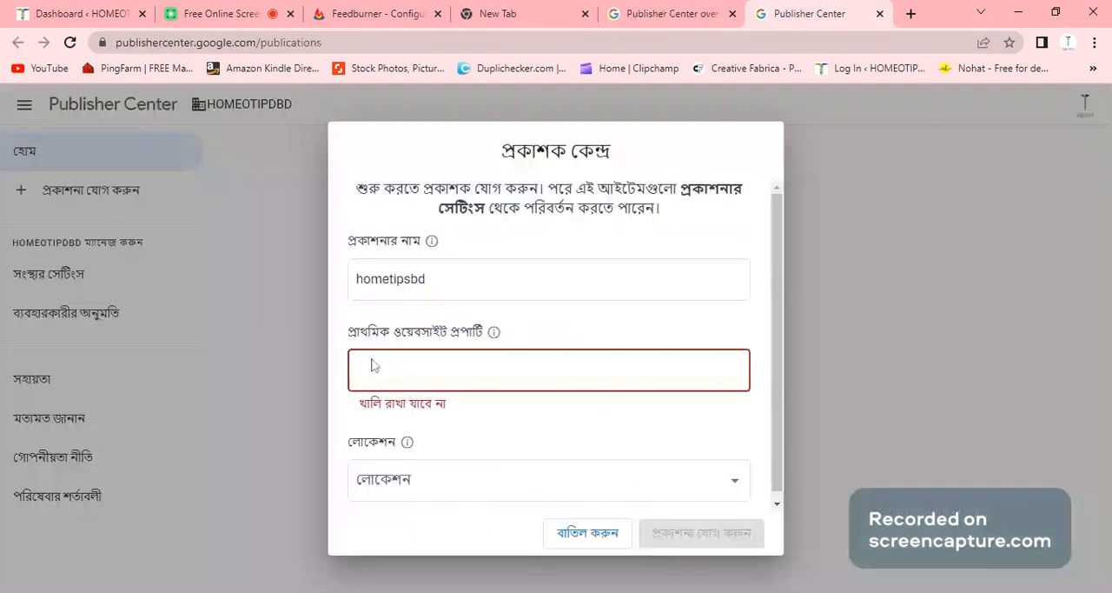
{"action": "left_click", "coordinate": [372, 365]}
{"action": "type", "text": "https://homeotipsbd.com/"}
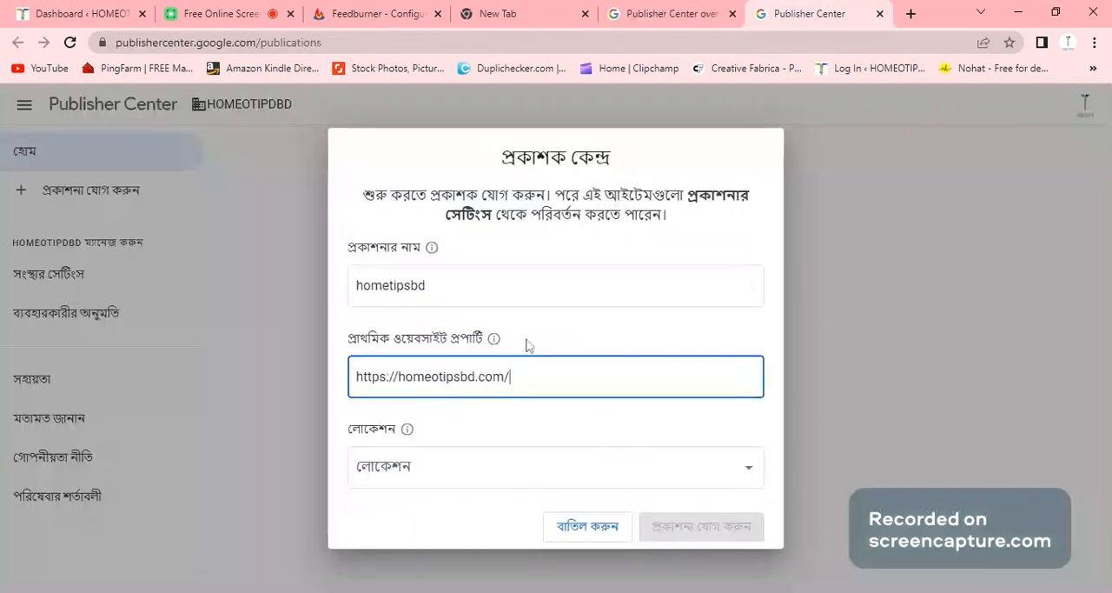
- Set the new publication's location to Bangladesh (বাংলাদেশ)
{"action": "left_click", "coordinate": [727, 463]}
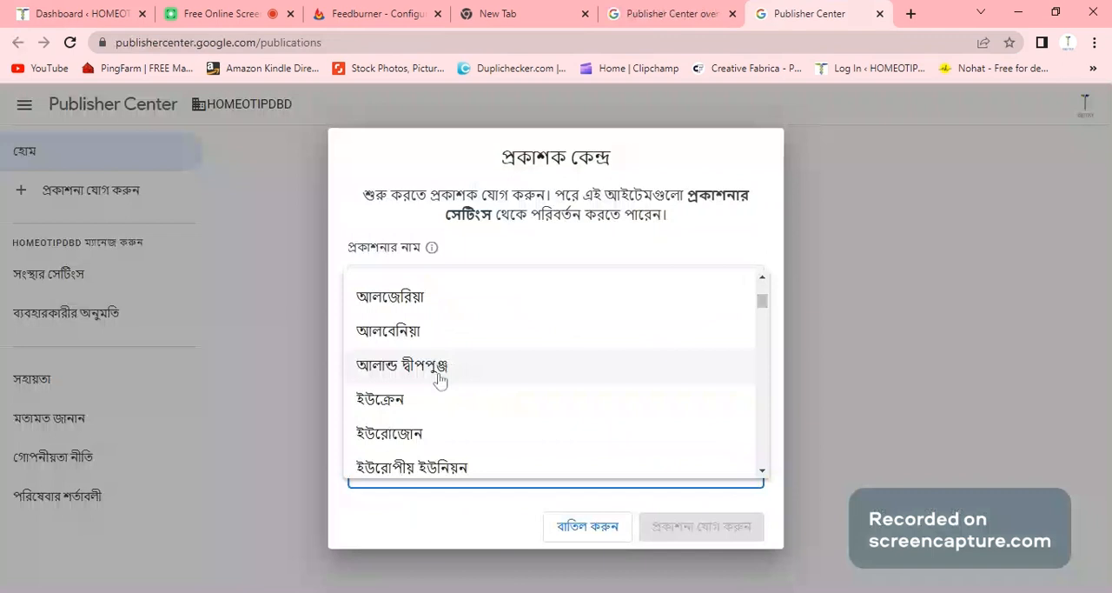
{"action": "scroll", "coordinate": [440, 379], "scroll_direction": "down", "scroll_amount": 10}
{"action": "scroll", "coordinate": [442, 379], "scroll_direction": "down", "scroll_amount": 10}
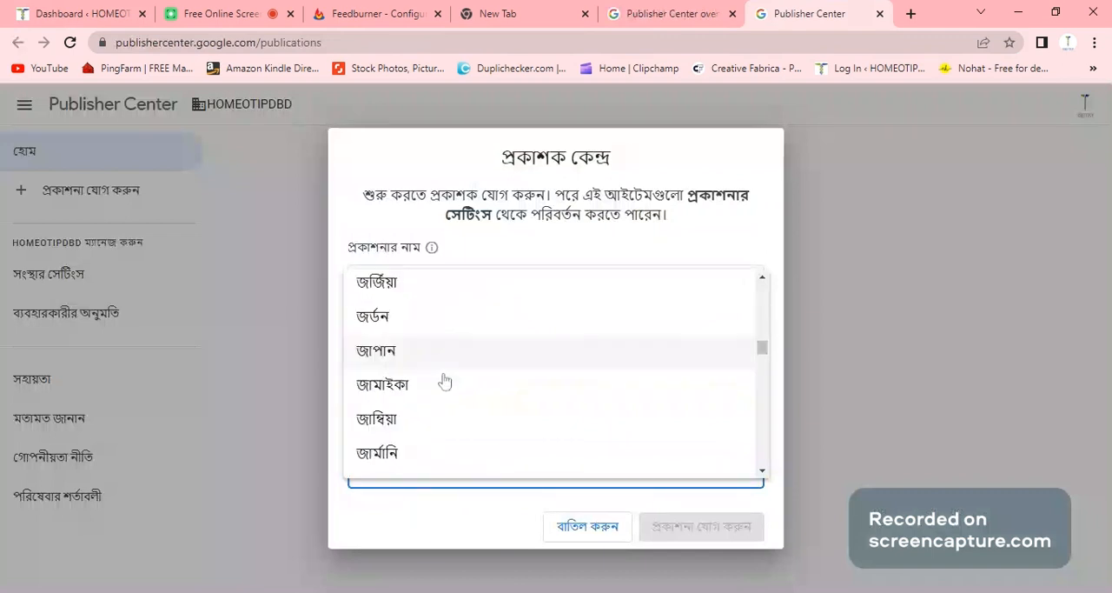
{"action": "scroll", "coordinate": [444, 381], "scroll_direction": "down", "scroll_amount": 5}
{"action": "scroll", "coordinate": [444, 381], "scroll_direction": "down", "scroll_amount": 3}
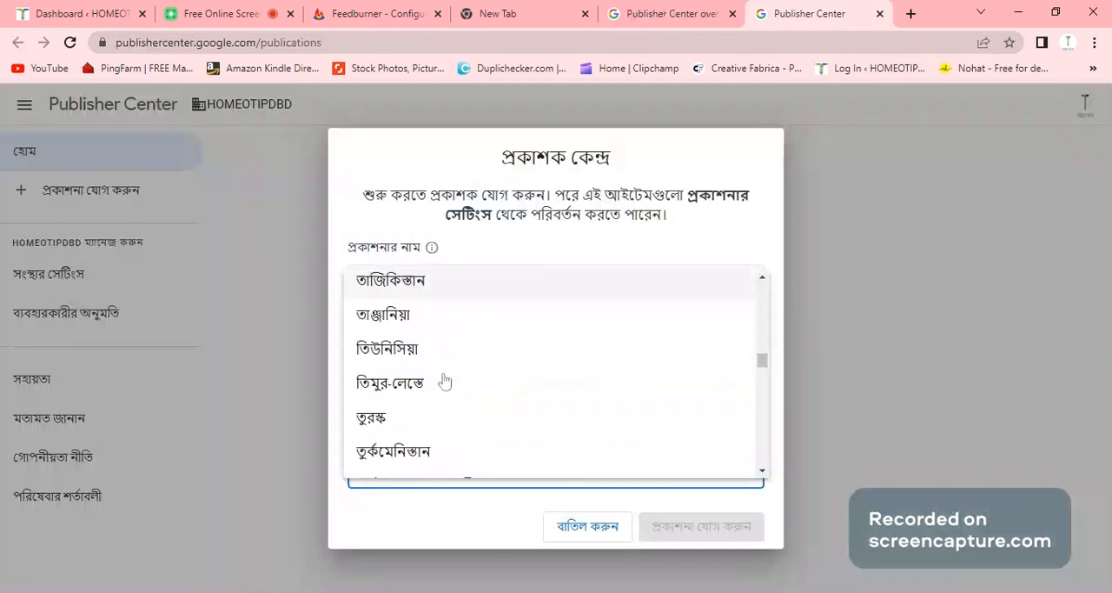
{"action": "scroll", "coordinate": [444, 382], "scroll_direction": "down", "scroll_amount": 3}
{"action": "scroll", "coordinate": [446, 382], "scroll_direction": "down", "scroll_amount": 3}
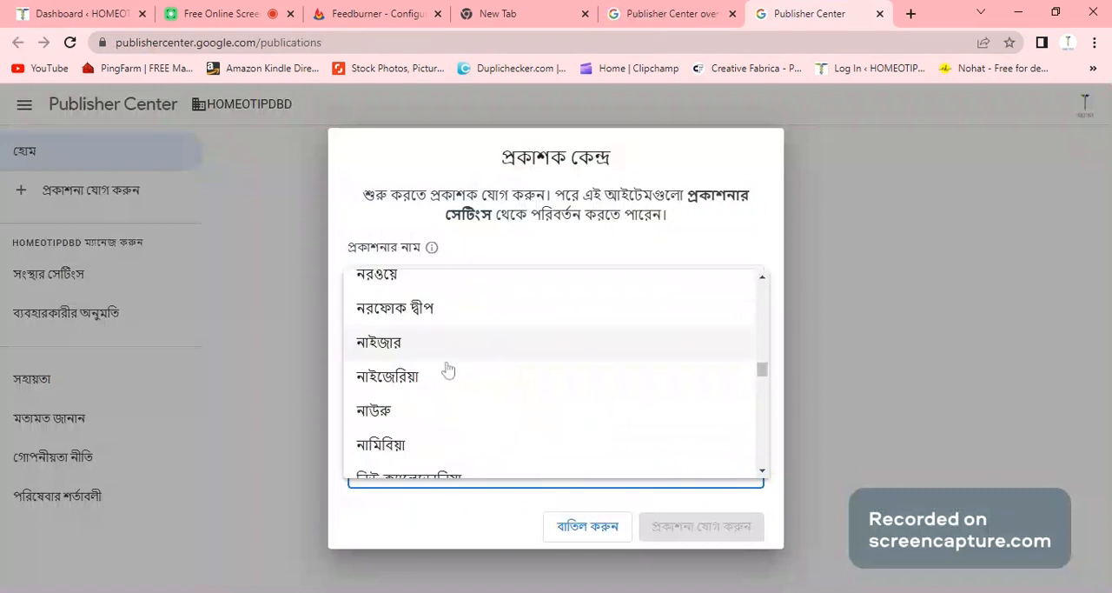
{"action": "scroll", "coordinate": [447, 372], "scroll_direction": "down", "scroll_amount": 3}
{"action": "scroll", "coordinate": [415, 363], "scroll_direction": "up", "scroll_amount": 1}
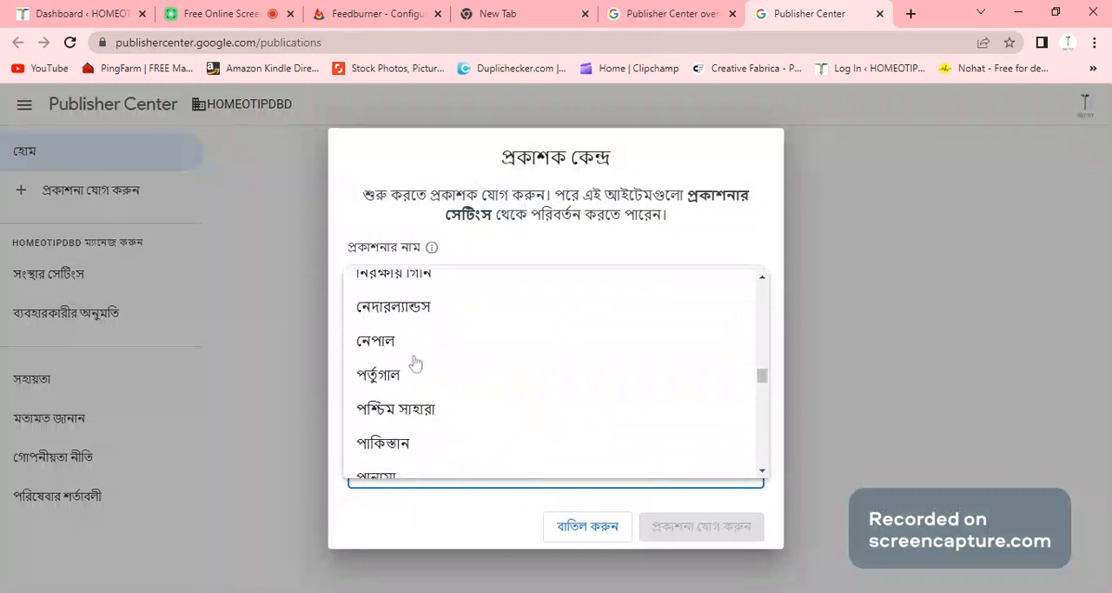
{"action": "scroll", "coordinate": [415, 363], "scroll_direction": "up", "scroll_amount": 10}
{"action": "scroll", "coordinate": [415, 363], "scroll_direction": "up", "scroll_amount": 10}
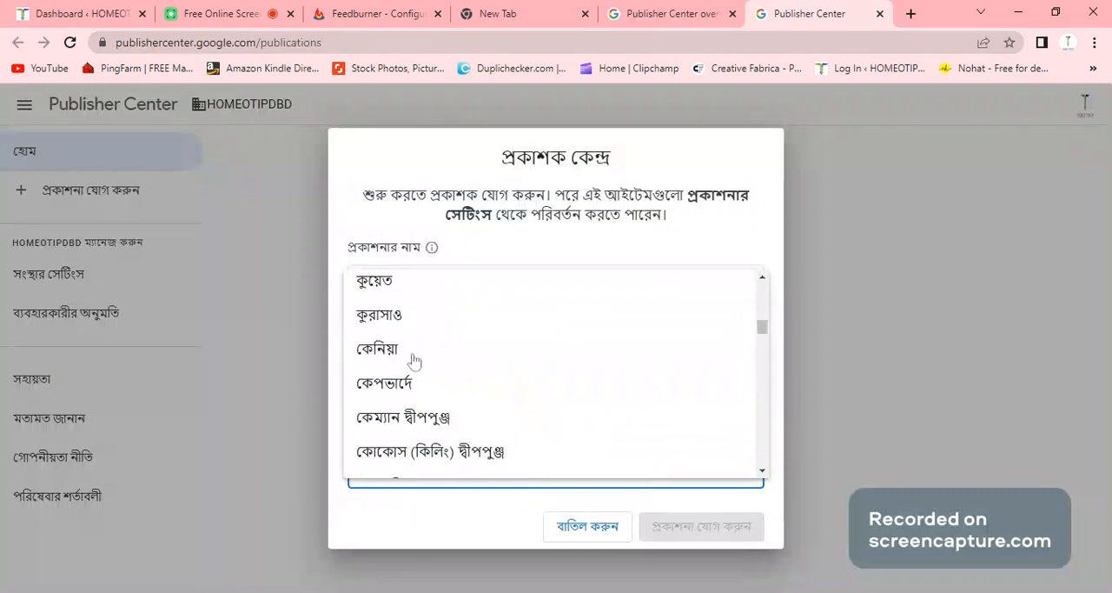
{"action": "scroll", "coordinate": [416, 362], "scroll_direction": "up", "scroll_amount": 3}
{"action": "scroll", "coordinate": [415, 361], "scroll_direction": "up", "scroll_amount": 5}
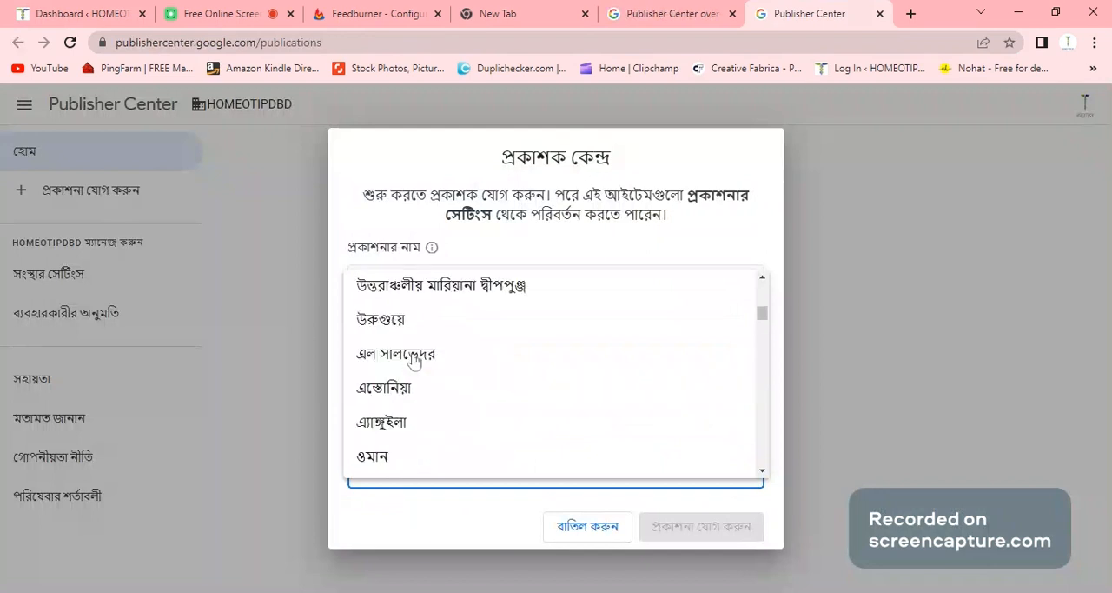
{"action": "scroll", "coordinate": [415, 362], "scroll_direction": "up", "scroll_amount": 5}
{"action": "scroll", "coordinate": [415, 361], "scroll_direction": "up", "scroll_amount": 5}
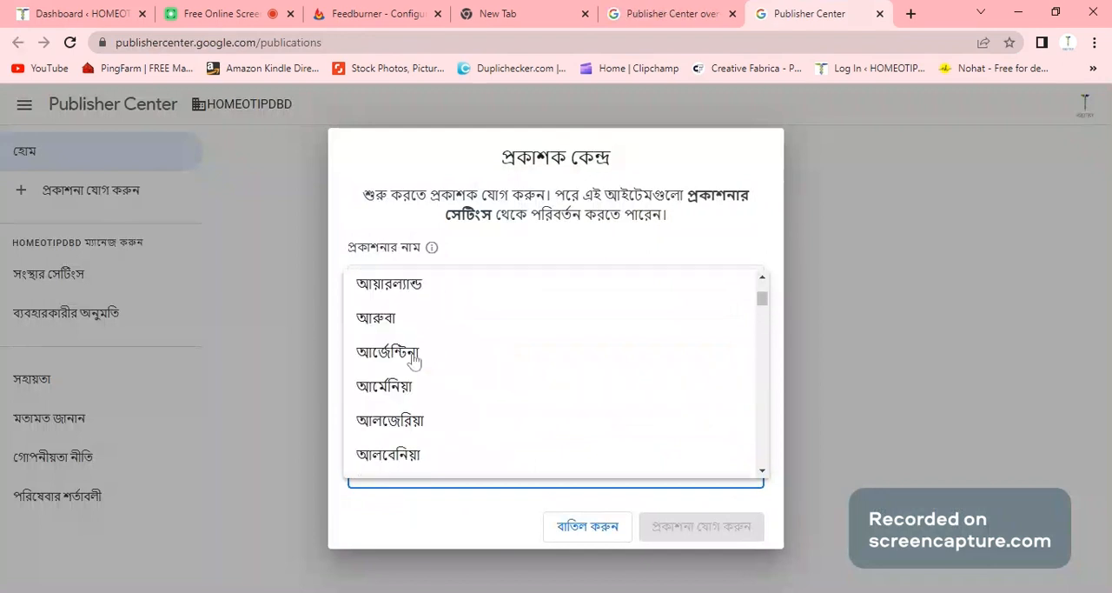
{"action": "scroll", "coordinate": [416, 361], "scroll_direction": "up", "scroll_amount": 3}
{"action": "scroll", "coordinate": [416, 362], "scroll_direction": "up", "scroll_amount": 3}
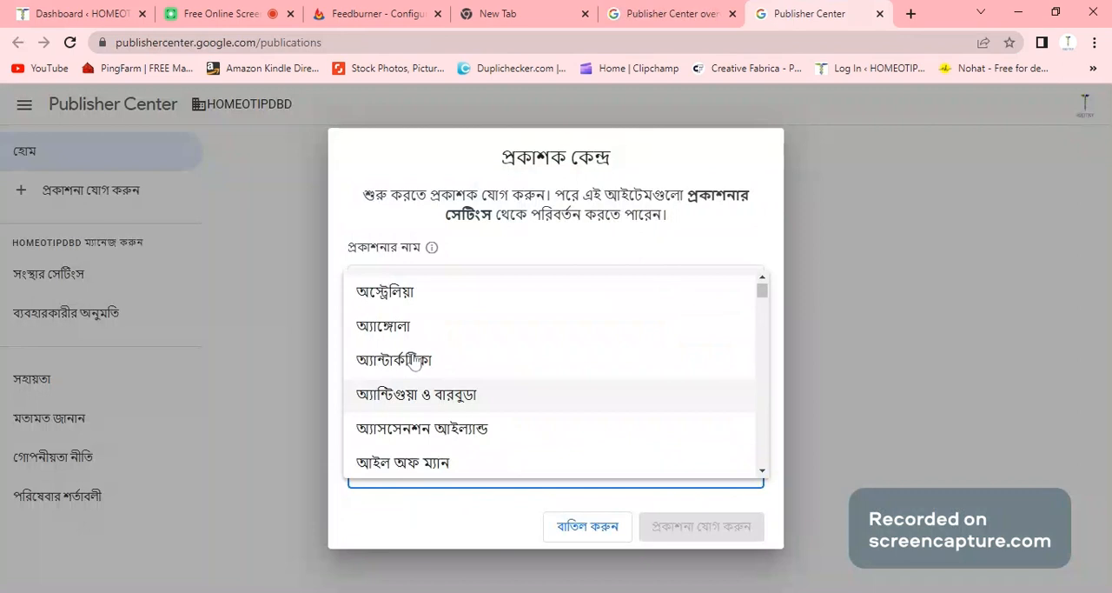
{"action": "scroll", "coordinate": [415, 365], "scroll_direction": "down", "scroll_amount": 5}
{"action": "scroll", "coordinate": [415, 369], "scroll_direction": "down", "scroll_amount": 3}
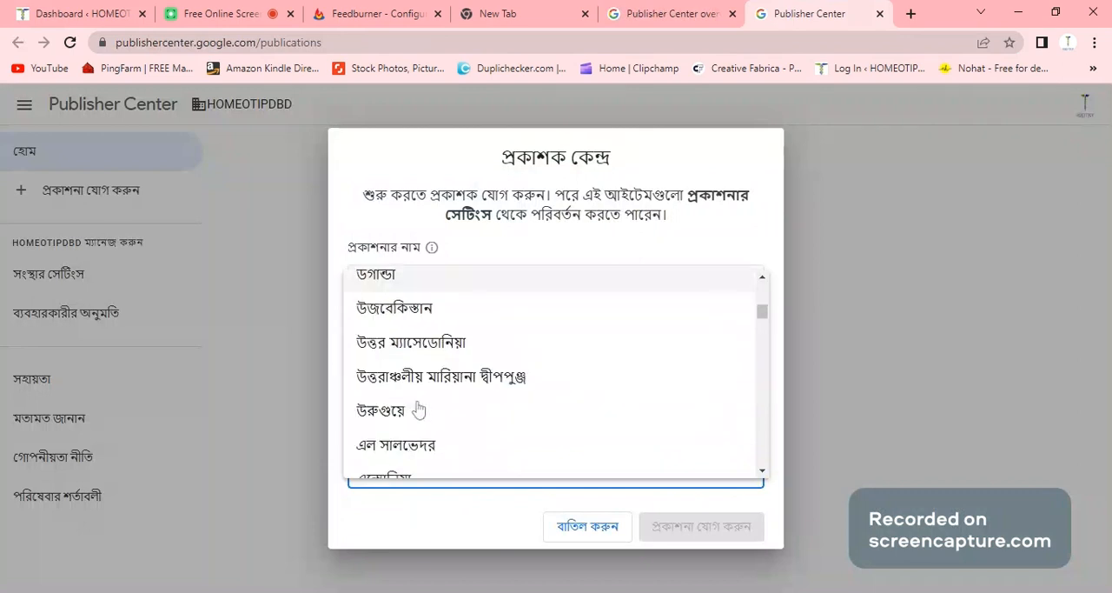
{"action": "scroll", "coordinate": [421, 417], "scroll_direction": "down", "scroll_amount": 3}
{"action": "scroll", "coordinate": [423, 424], "scroll_direction": "down", "scroll_amount": 4}
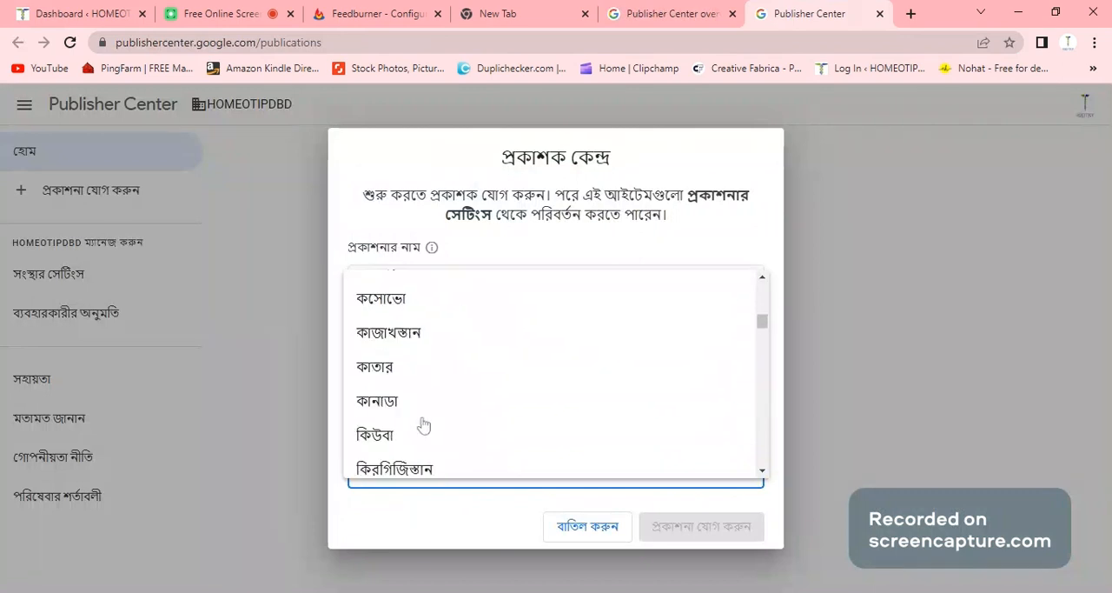
{"action": "scroll", "coordinate": [423, 424], "scroll_direction": "down", "scroll_amount": 3}
{"action": "scroll", "coordinate": [423, 424], "scroll_direction": "down", "scroll_amount": 3}
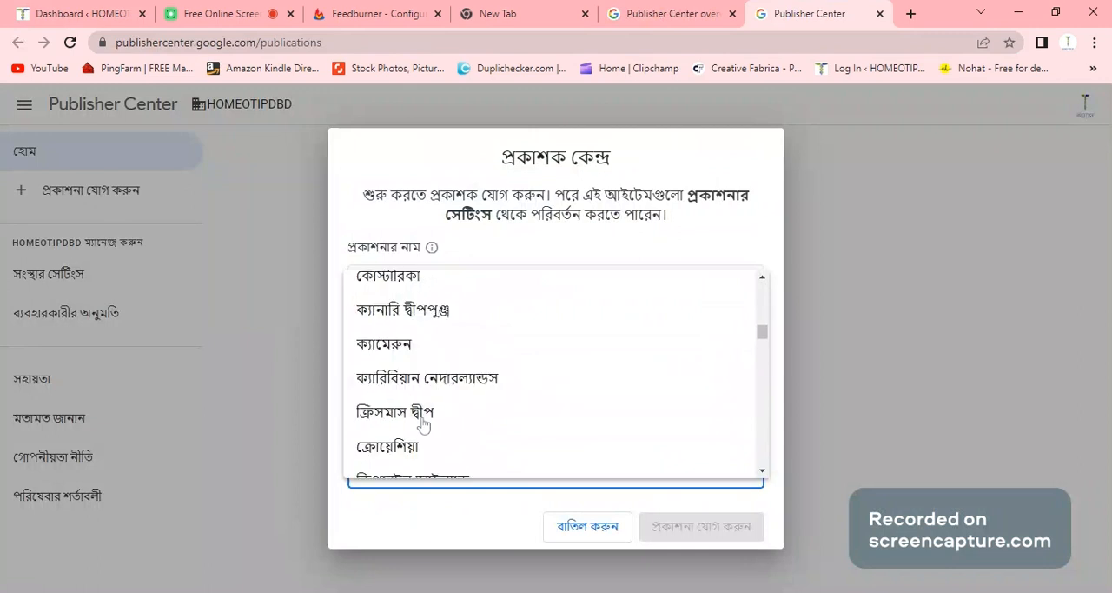
{"action": "scroll", "coordinate": [423, 424], "scroll_direction": "down", "scroll_amount": 3}
{"action": "scroll", "coordinate": [423, 424], "scroll_direction": "down", "scroll_amount": 3}
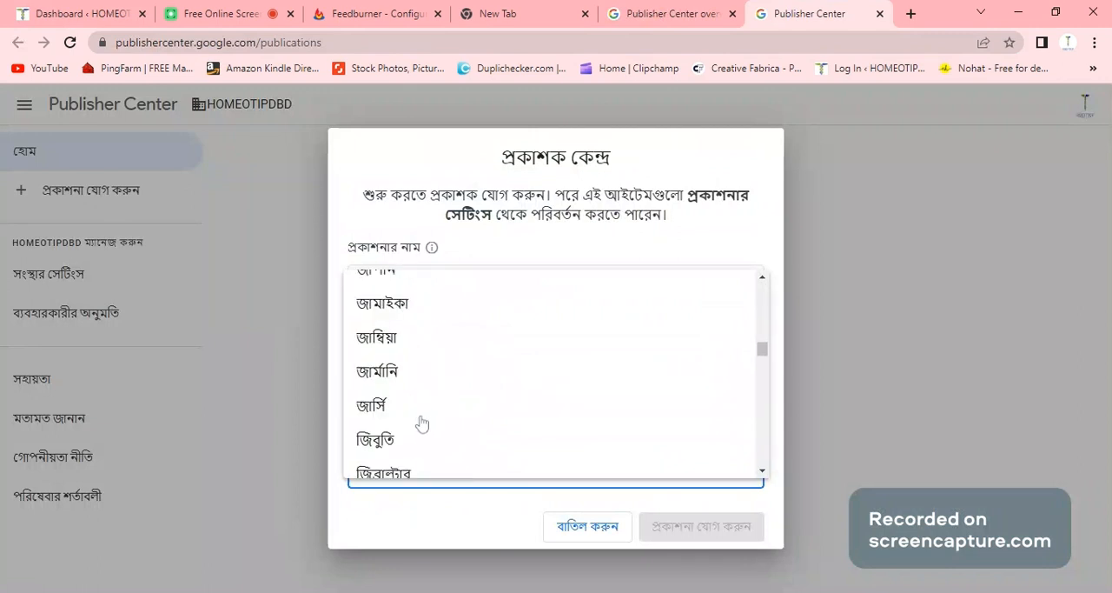
{"action": "scroll", "coordinate": [423, 424], "scroll_direction": "down", "scroll_amount": 3}
{"action": "scroll", "coordinate": [417, 421], "scroll_direction": "down", "scroll_amount": 2}
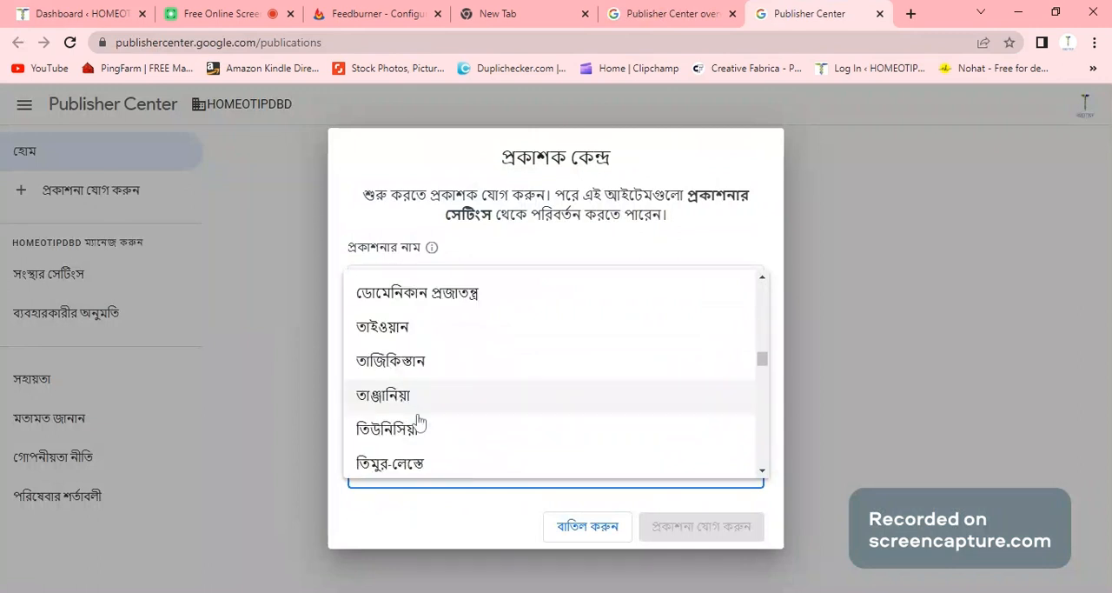
{"action": "scroll", "coordinate": [418, 421], "scroll_direction": "down", "scroll_amount": 3}
{"action": "scroll", "coordinate": [419, 423], "scroll_direction": "down", "scroll_amount": 3}
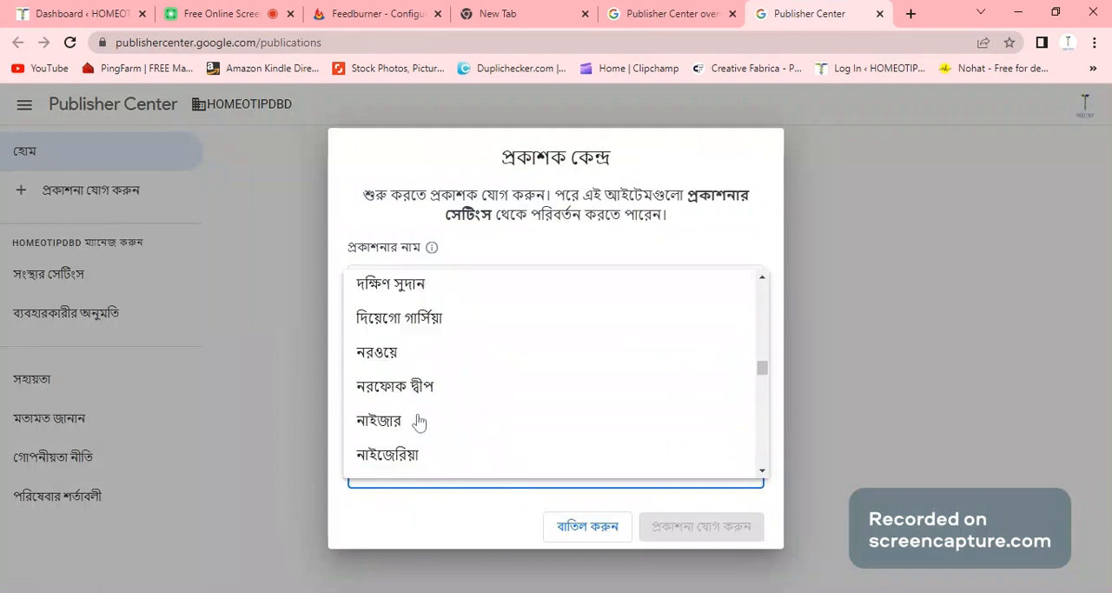
{"action": "scroll", "coordinate": [418, 422], "scroll_direction": "down", "scroll_amount": 2}
{"action": "scroll", "coordinate": [418, 422], "scroll_direction": "down", "scroll_amount": 3}
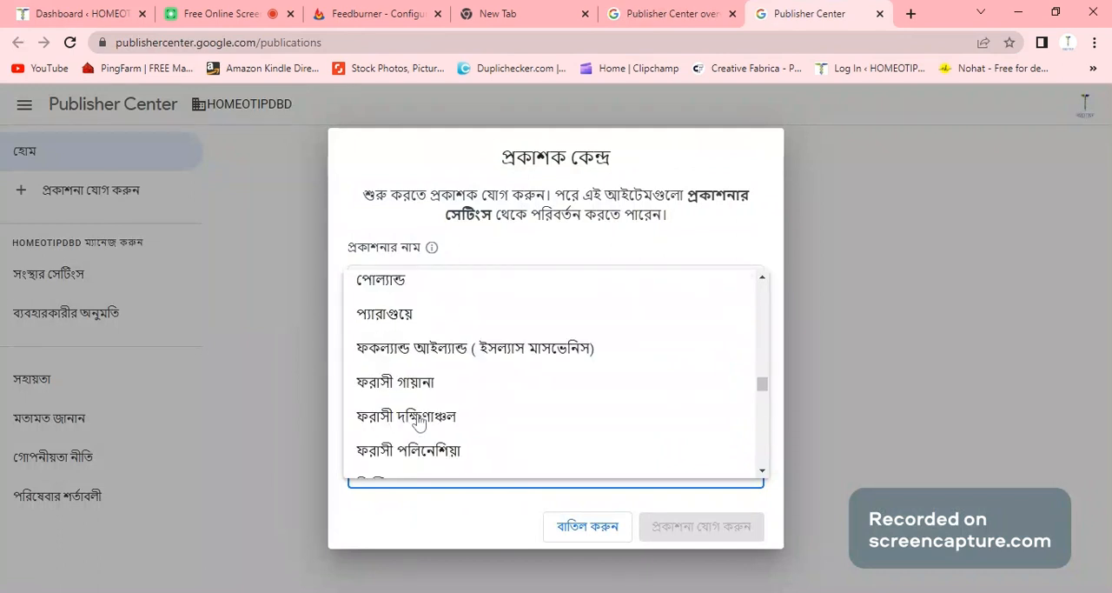
{"action": "scroll", "coordinate": [418, 421], "scroll_direction": "down", "scroll_amount": 3}
{"action": "scroll", "coordinate": [418, 421], "scroll_direction": "up", "scroll_amount": 2}
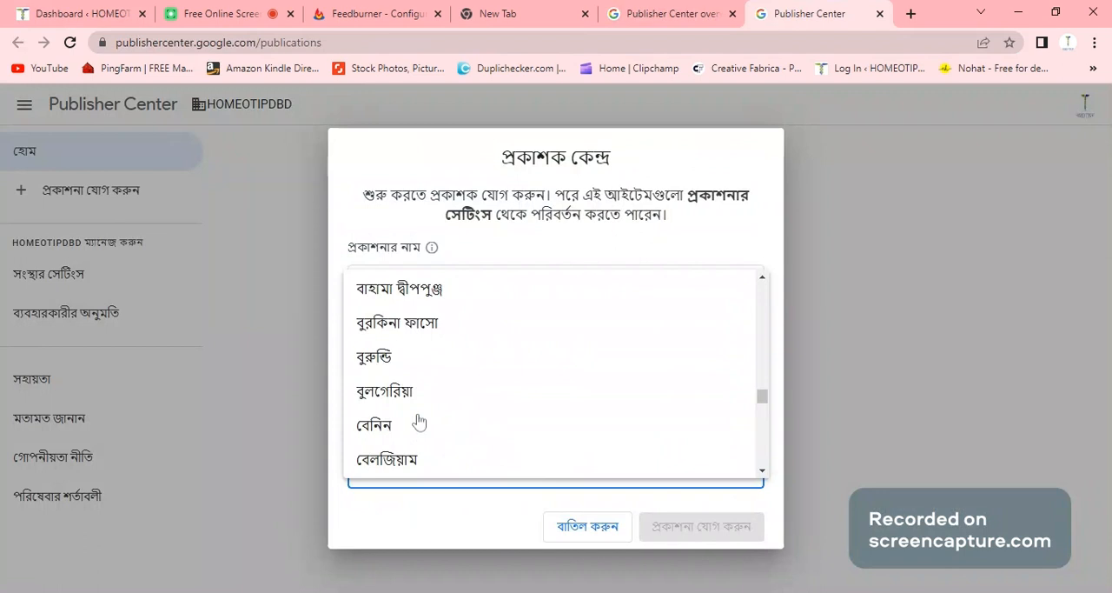
{"action": "scroll", "coordinate": [417, 417], "scroll_direction": "up", "scroll_amount": 1}
{"action": "scroll", "coordinate": [417, 413], "scroll_direction": "up", "scroll_amount": 2}
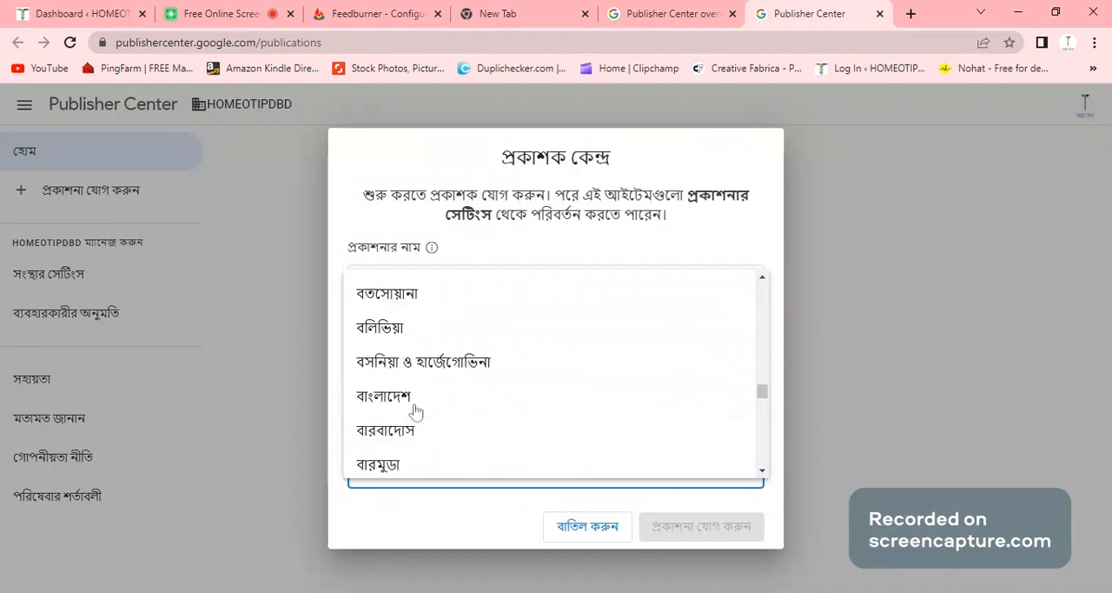
{"action": "left_click", "coordinate": [416, 411]}
- Certify that the publication is permanently based in the chosen country and add the publication
{"action": "scroll", "coordinate": [393, 463], "scroll_direction": "down", "scroll_amount": 1}
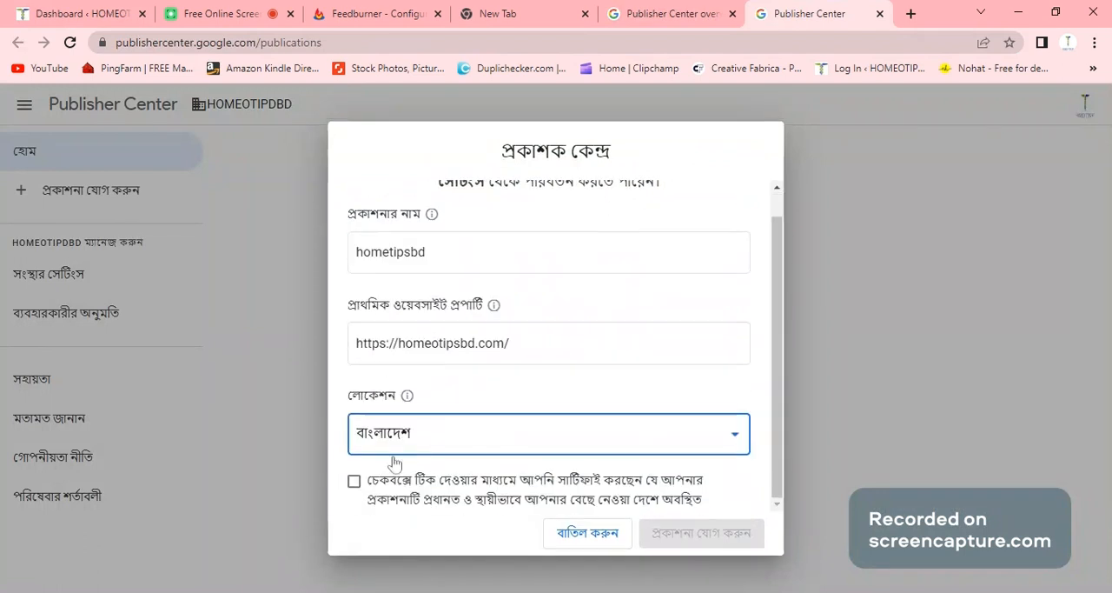
{"action": "left_click", "coordinate": [484, 496]}
{"action": "left_click", "coordinate": [700, 534]}
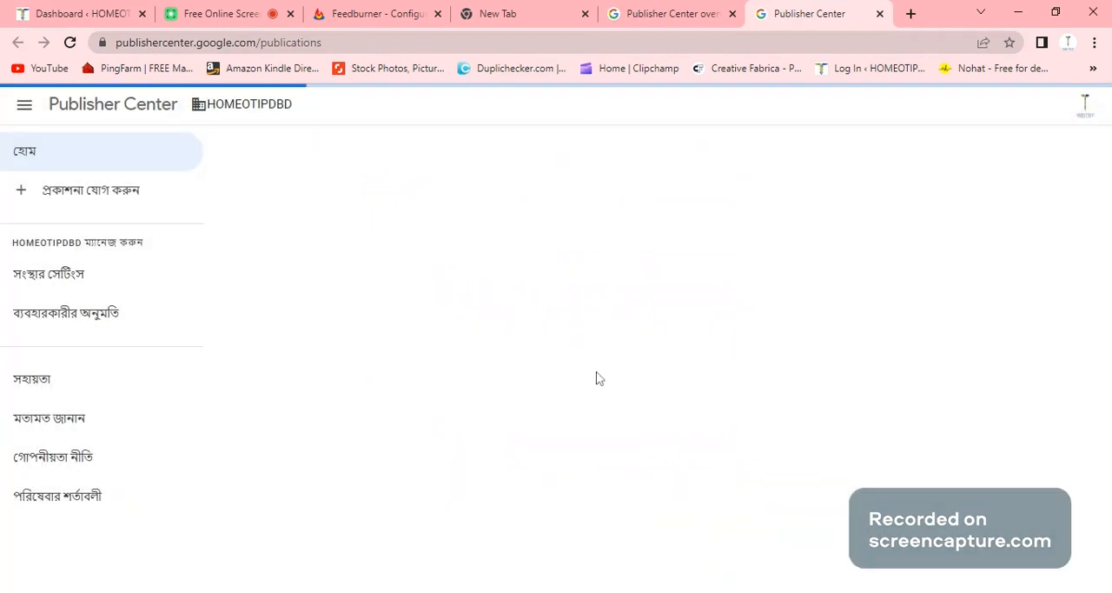
- Open the hometipsbd publication's settings and set its primary language to English (ইংরেজি)
{"action": "left_click", "coordinate": [516, 235]}
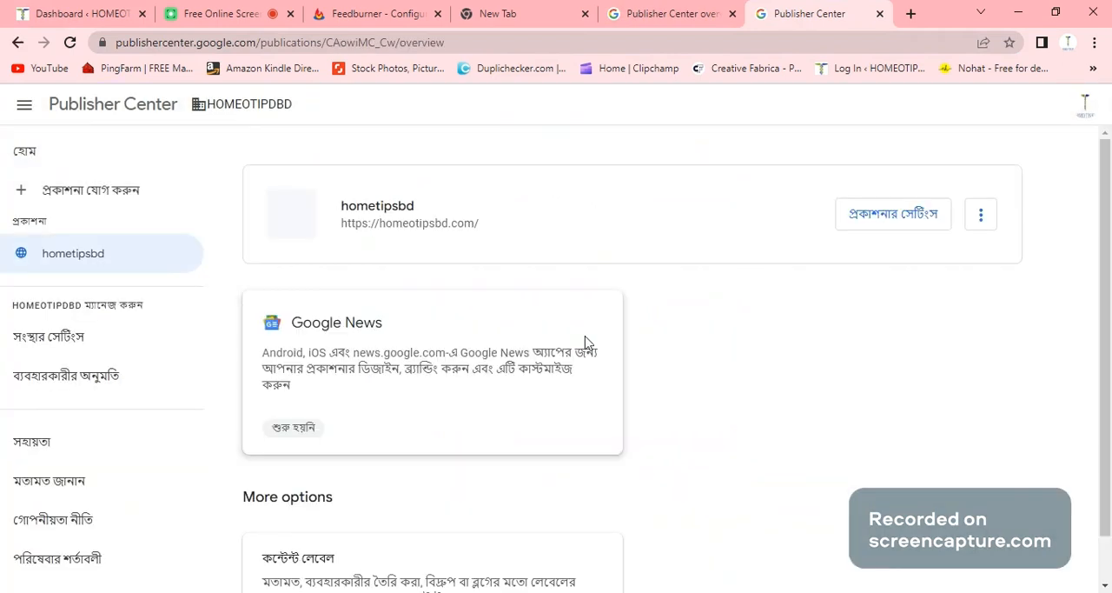
{"action": "left_click", "coordinate": [905, 223]}
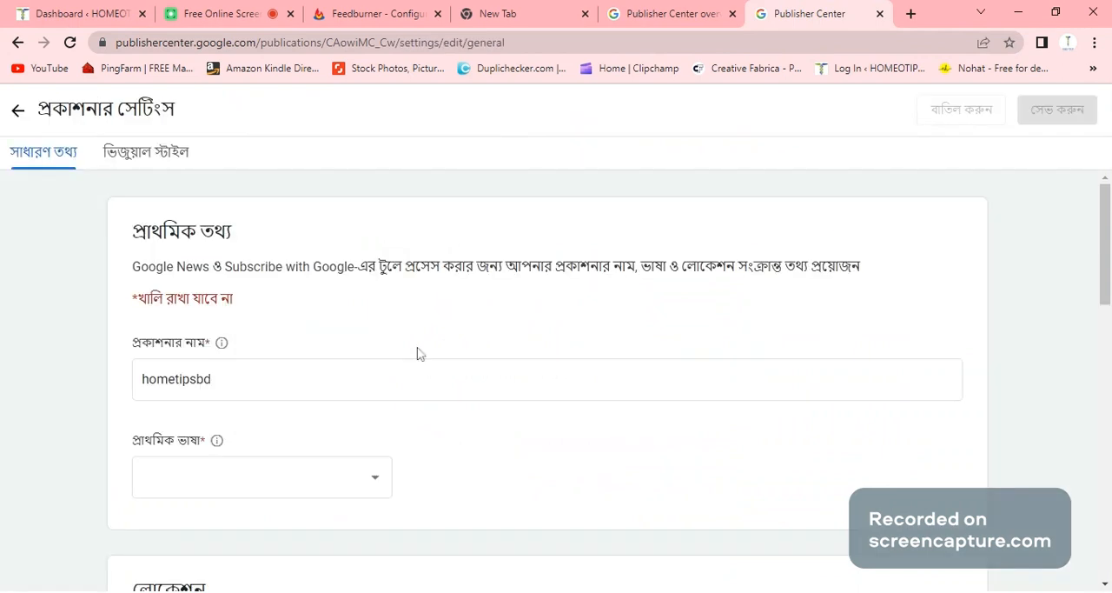
{"action": "scroll", "coordinate": [417, 353], "scroll_direction": "down", "scroll_amount": 3}
{"action": "left_click", "coordinate": [370, 243]}
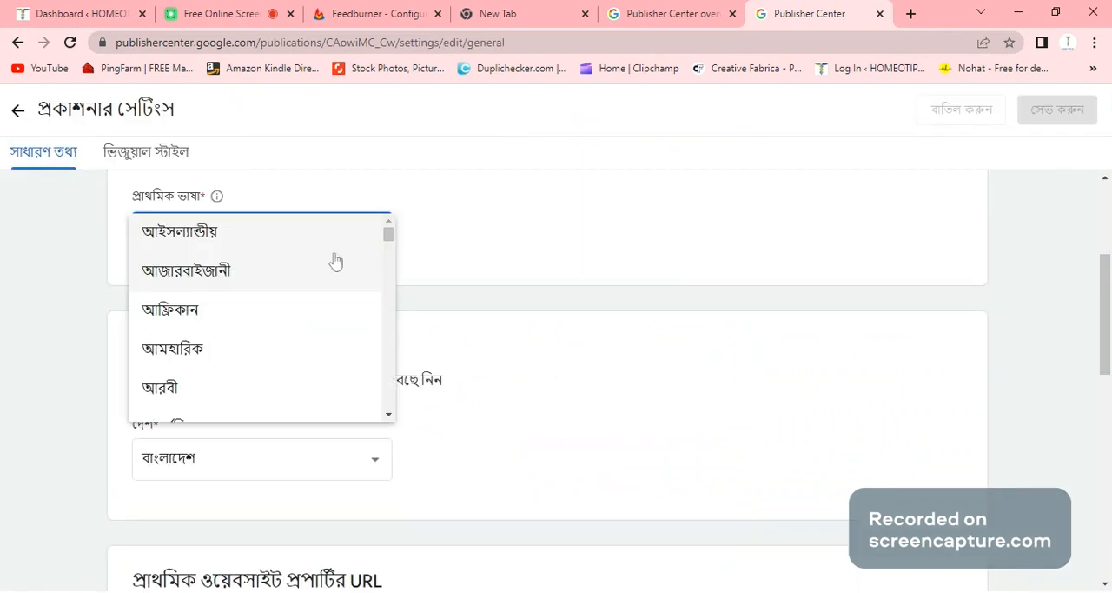
{"action": "scroll", "coordinate": [274, 317], "scroll_direction": "down", "scroll_amount": 2}
{"action": "scroll", "coordinate": [274, 317], "scroll_direction": "down", "scroll_amount": 1}
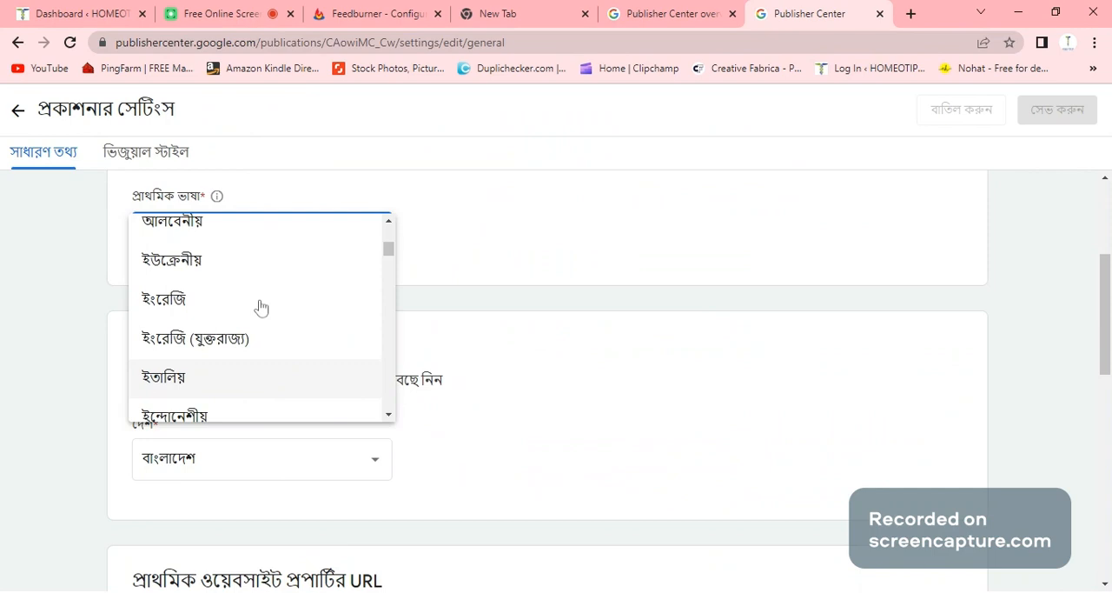
{"action": "left_click", "coordinate": [198, 312]}
- Add a new publication contact, entering the contact's e-mail address and leaving both notification options unselected
{"action": "scroll", "coordinate": [282, 303], "scroll_direction": "down", "scroll_amount": 1}
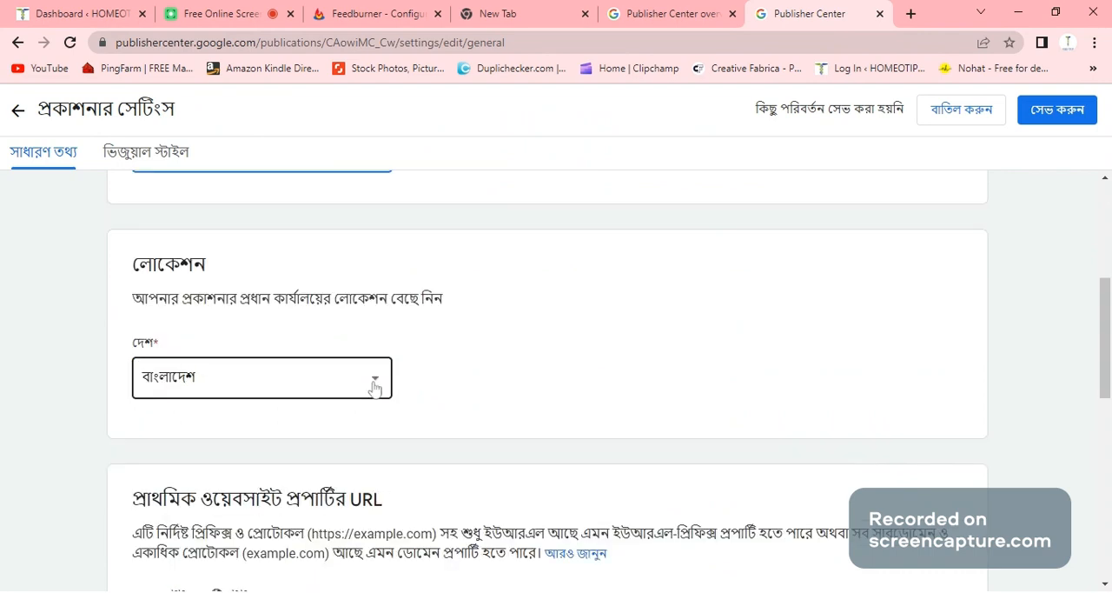
{"action": "scroll", "coordinate": [374, 387], "scroll_direction": "down", "scroll_amount": 4}
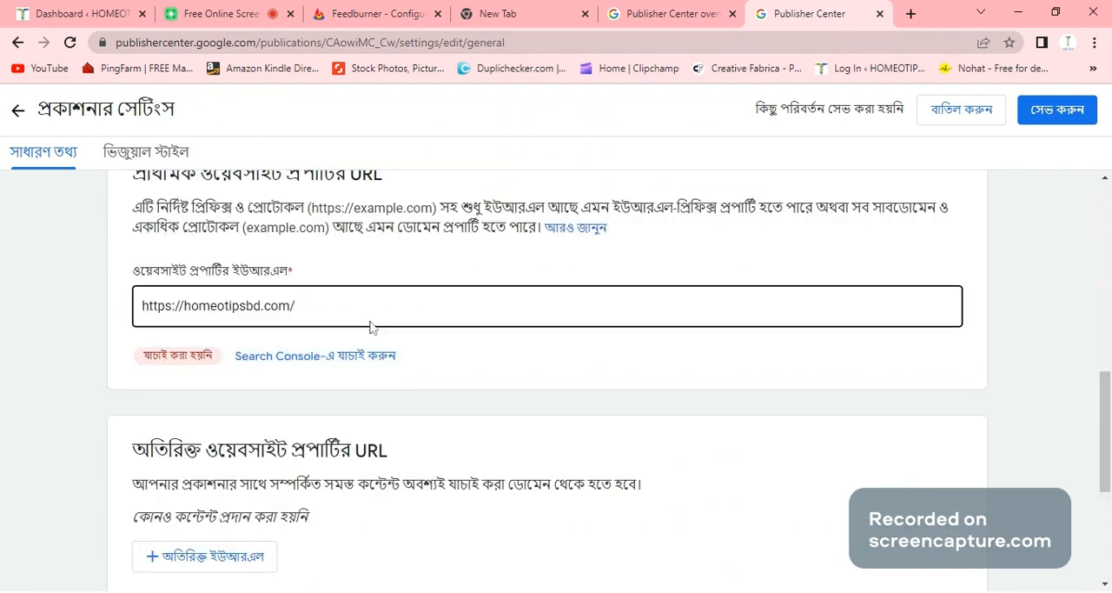
{"action": "scroll", "coordinate": [436, 409], "scroll_direction": "down", "scroll_amount": 4}
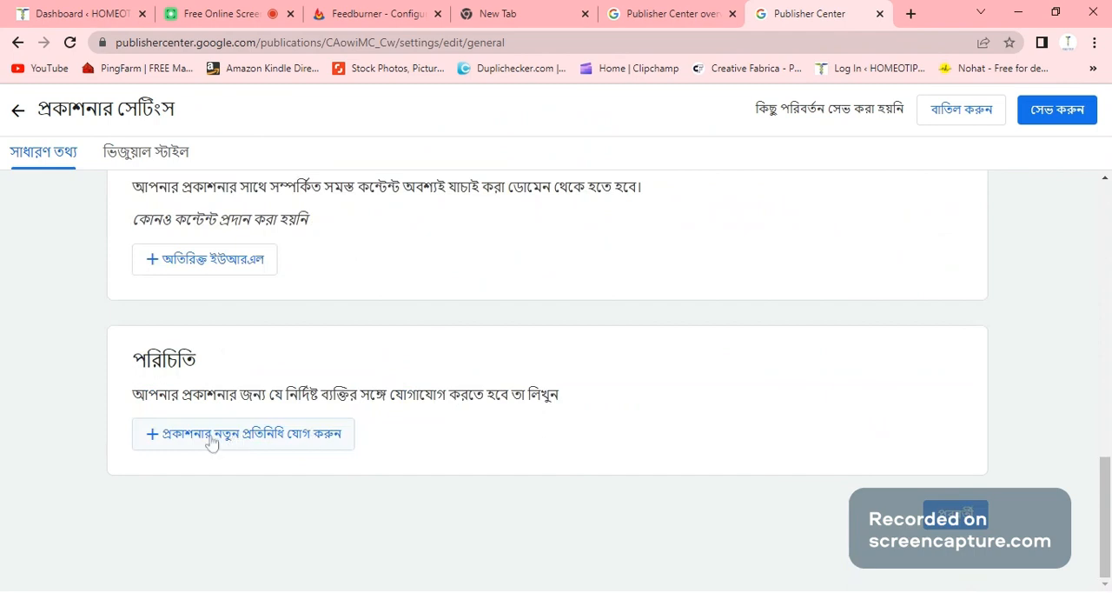
{"action": "left_click", "coordinate": [212, 442]}
{"action": "left_click", "coordinate": [414, 365]}
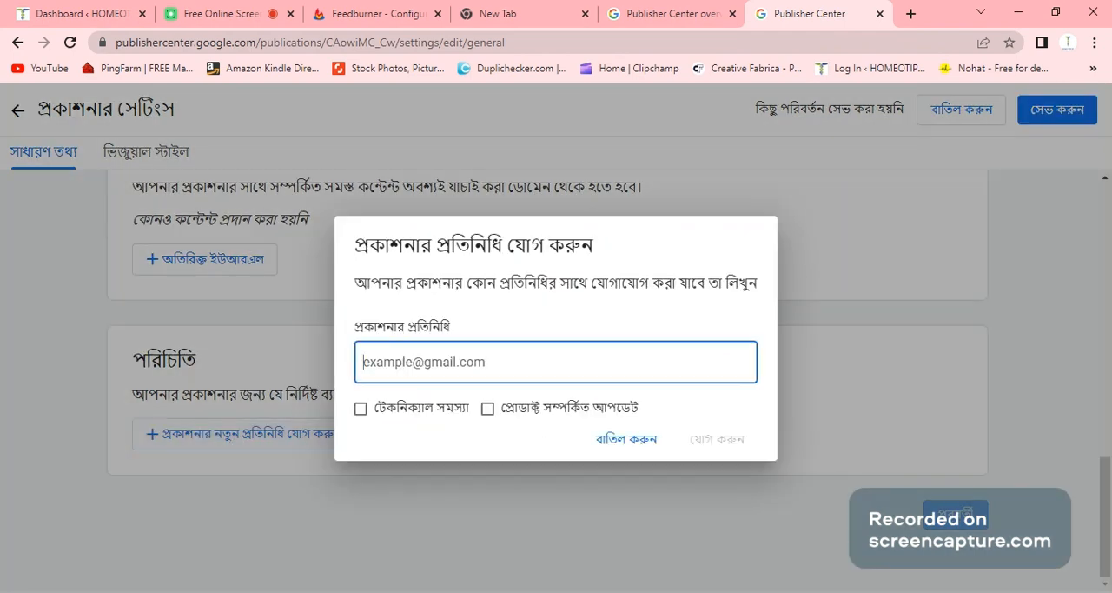
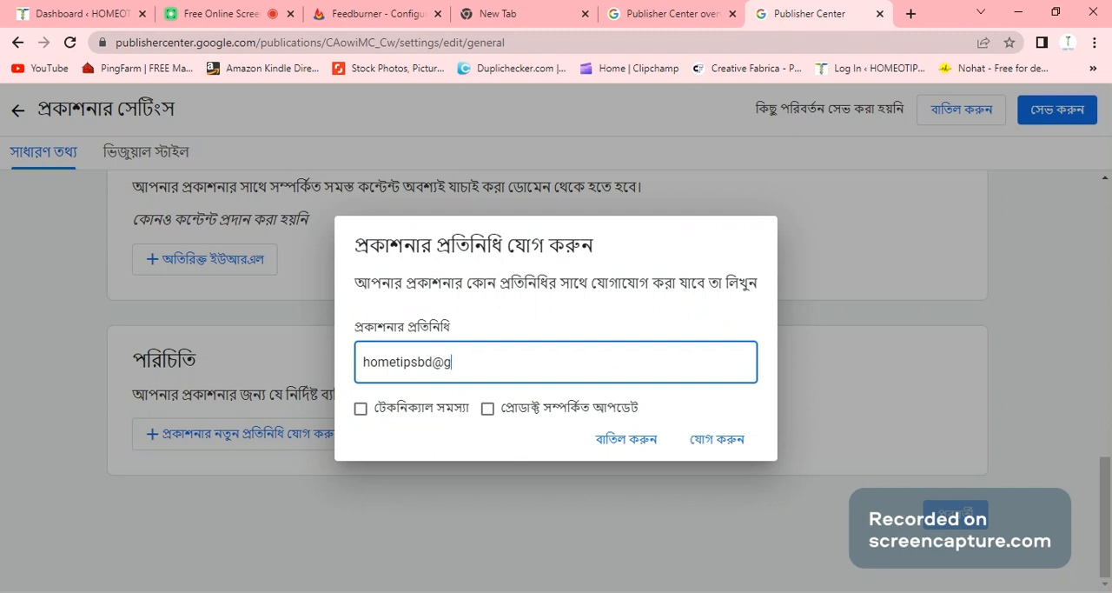
{"action": "left_click", "coordinate": [716, 439]}
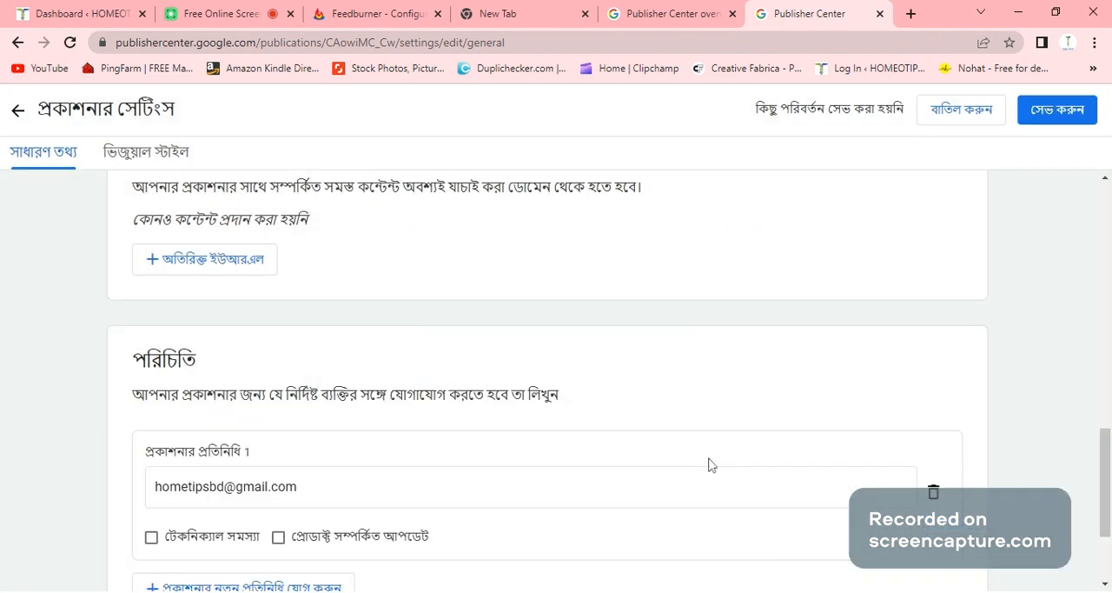
- Follow the primary website property's verification link to Search Console, view the property types, and return to the publication settings in Publisher Center
{"action": "scroll", "coordinate": [503, 365], "scroll_direction": "up", "scroll_amount": 1}
{"action": "scroll", "coordinate": [502, 365], "scroll_direction": "up", "scroll_amount": 3}
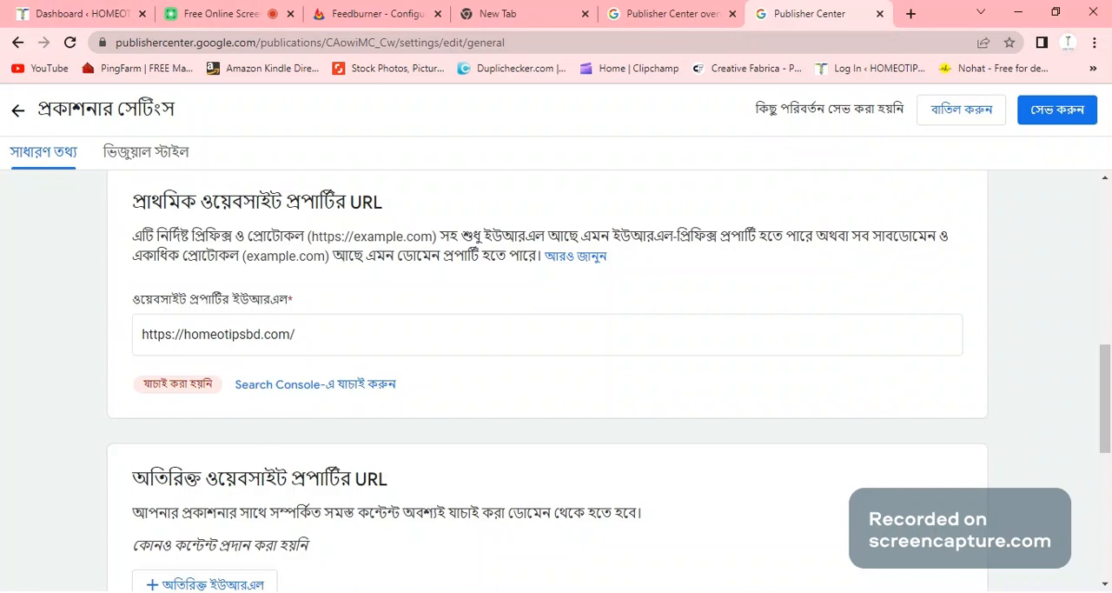
{"action": "left_click", "coordinate": [307, 393]}
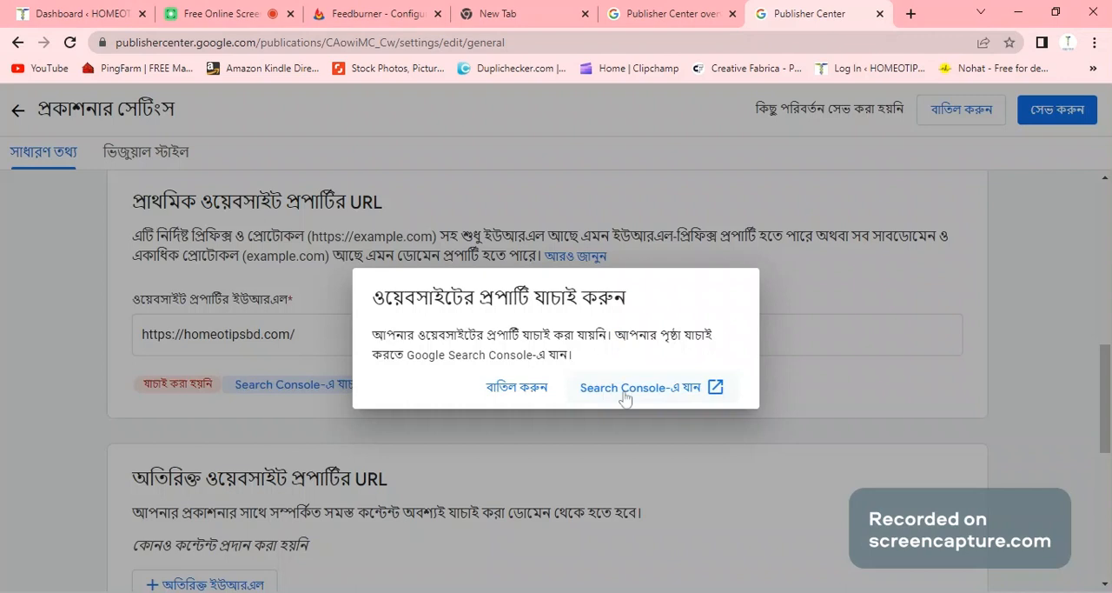
{"action": "left_click", "coordinate": [625, 393]}
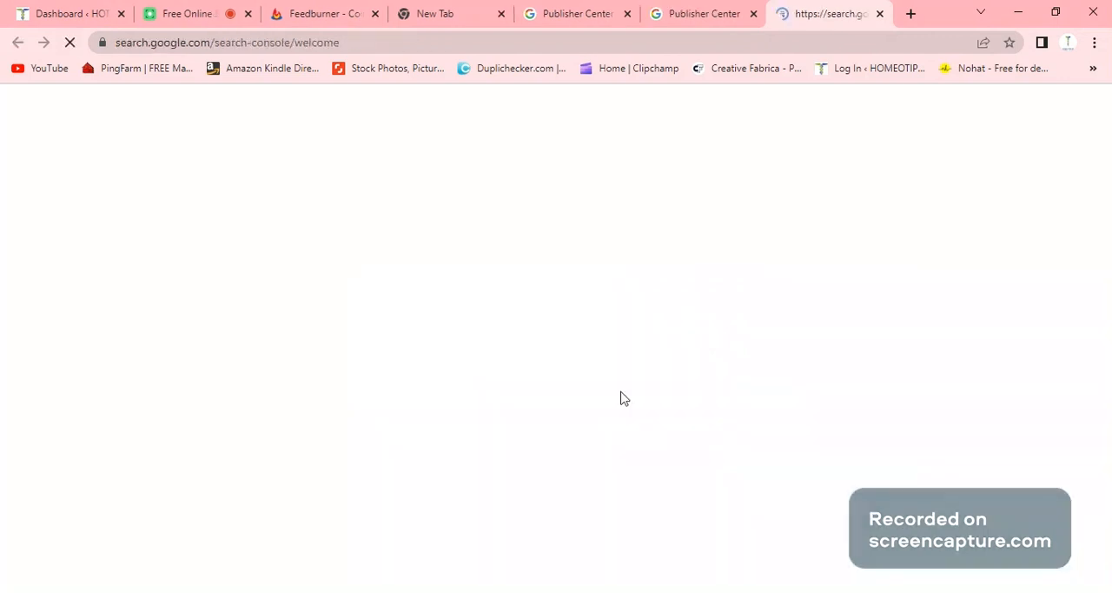
{"action": "scroll", "coordinate": [551, 371], "scroll_direction": "down", "scroll_amount": 1}
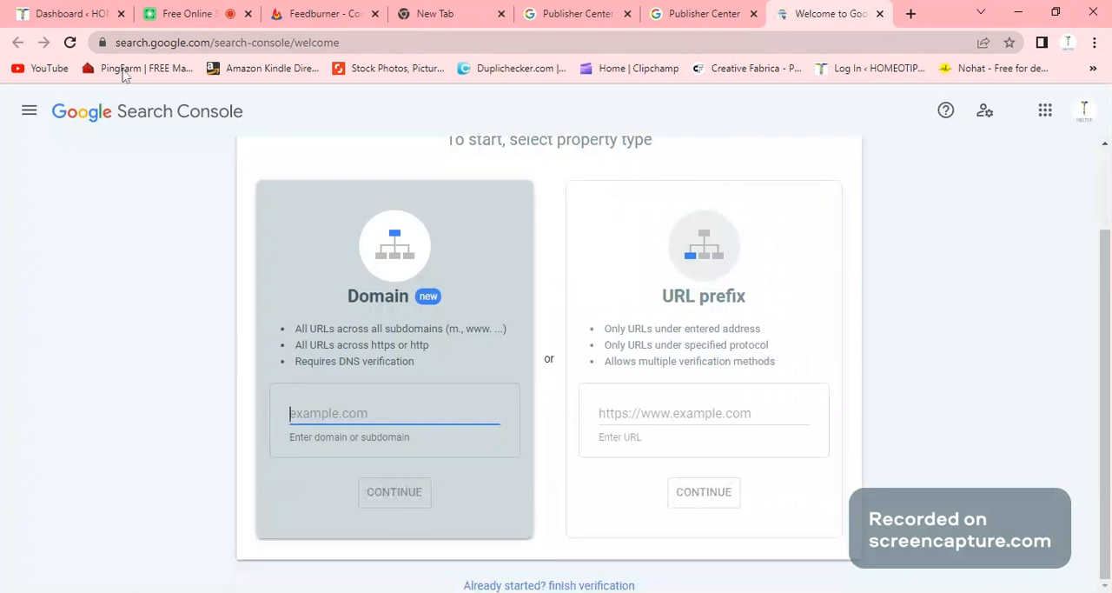
{"action": "scroll", "coordinate": [423, 207], "scroll_direction": "up", "scroll_amount": 2}
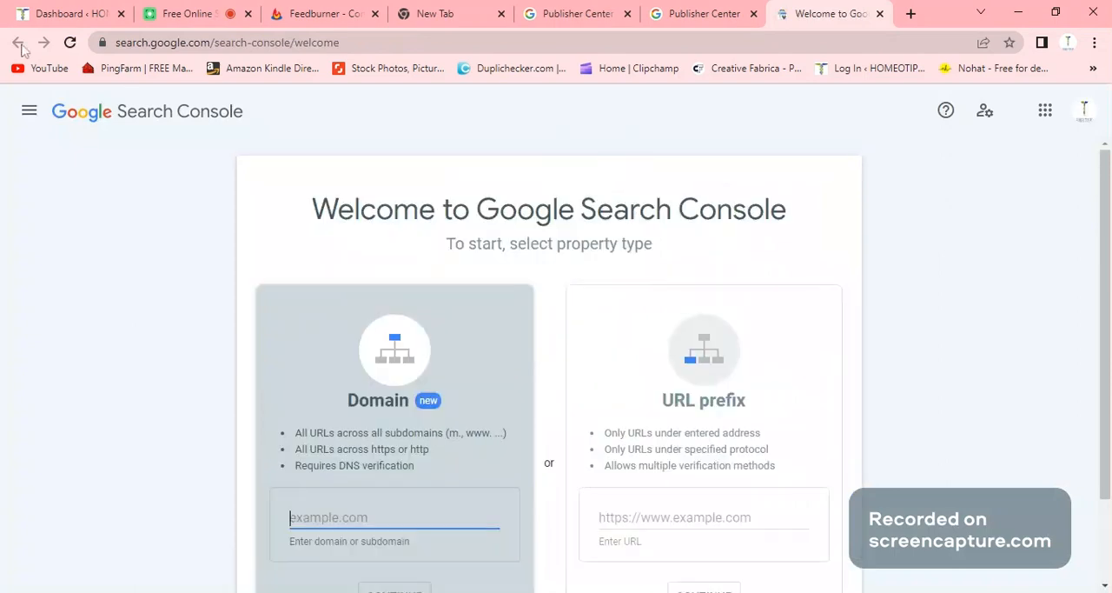
{"action": "key", "text": "ctrl+shift+Tab"}
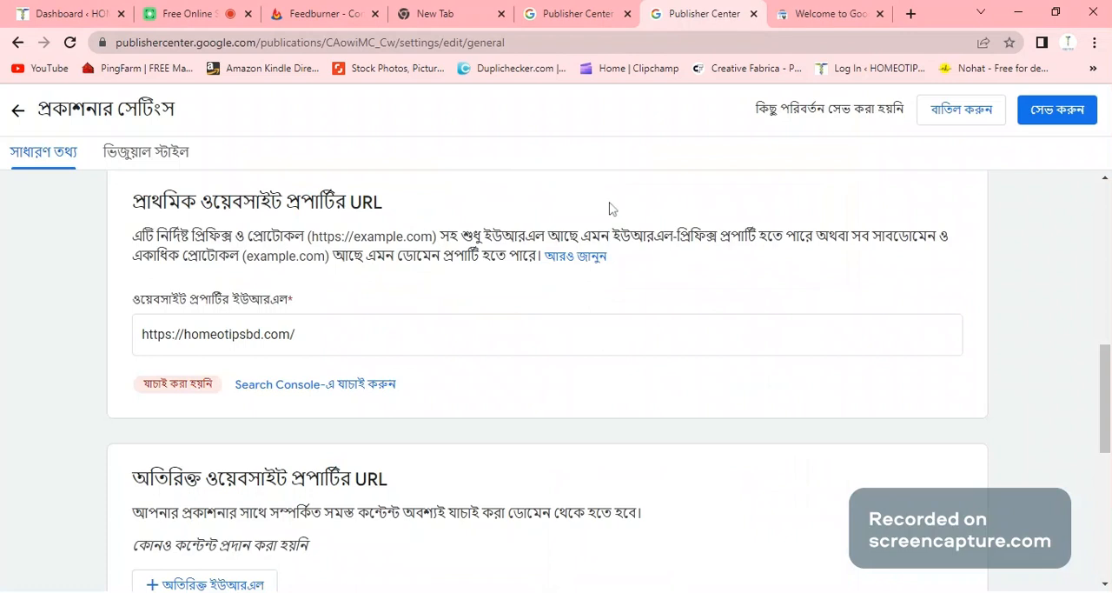
- Continue to the publication's visual style settings and add the round black HOMEOTIPSBD image as the square logo
{"action": "scroll", "coordinate": [991, 520], "scroll_direction": "down", "scroll_amount": 10}
{"action": "left_click", "coordinate": [986, 517]}
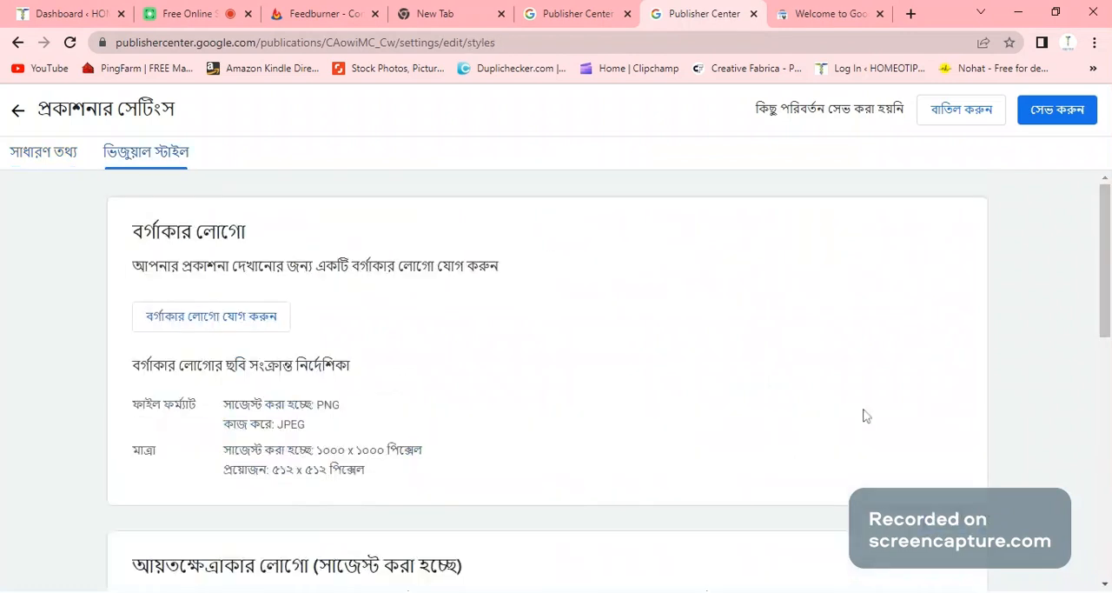
{"action": "scroll", "coordinate": [535, 311], "scroll_direction": "down", "scroll_amount": 2}
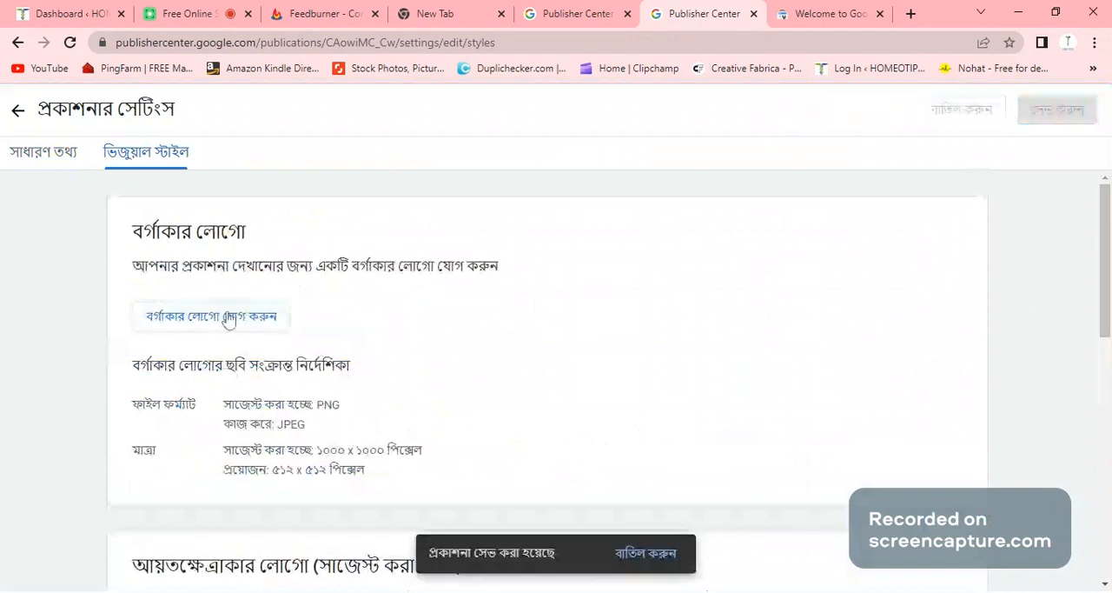
{"action": "scroll", "coordinate": [412, 334], "scroll_direction": "down", "scroll_amount": 1}
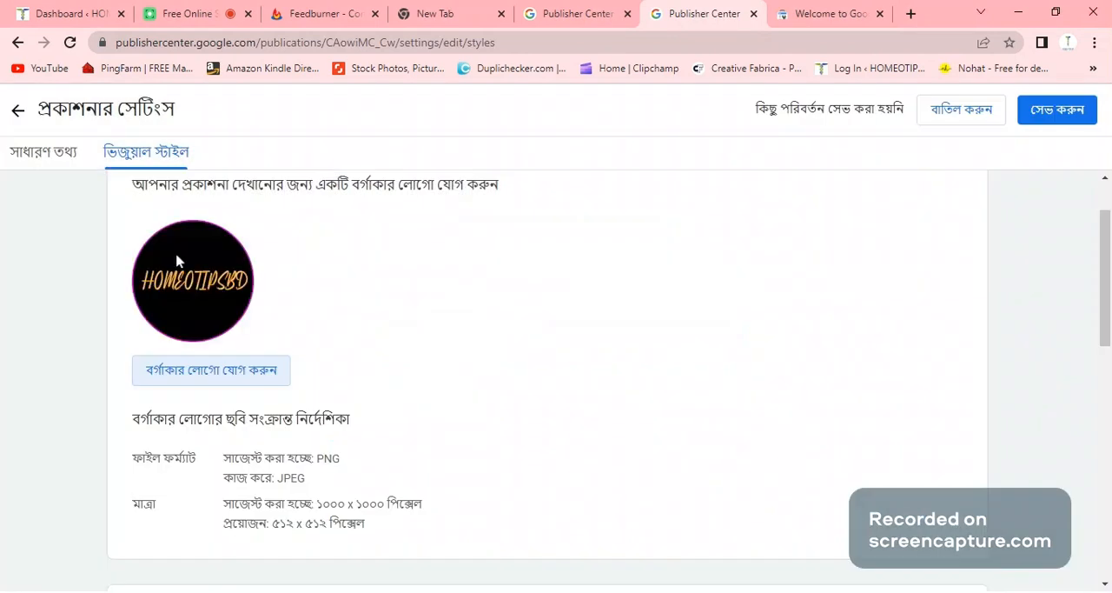
- Add the round HOMEOTIPSBD logo for the light theme and the wide HOMEOTIPSBD wordmark for the dark theme, and save the publication settings
{"action": "scroll", "coordinate": [414, 328], "scroll_direction": "down", "scroll_amount": 3}
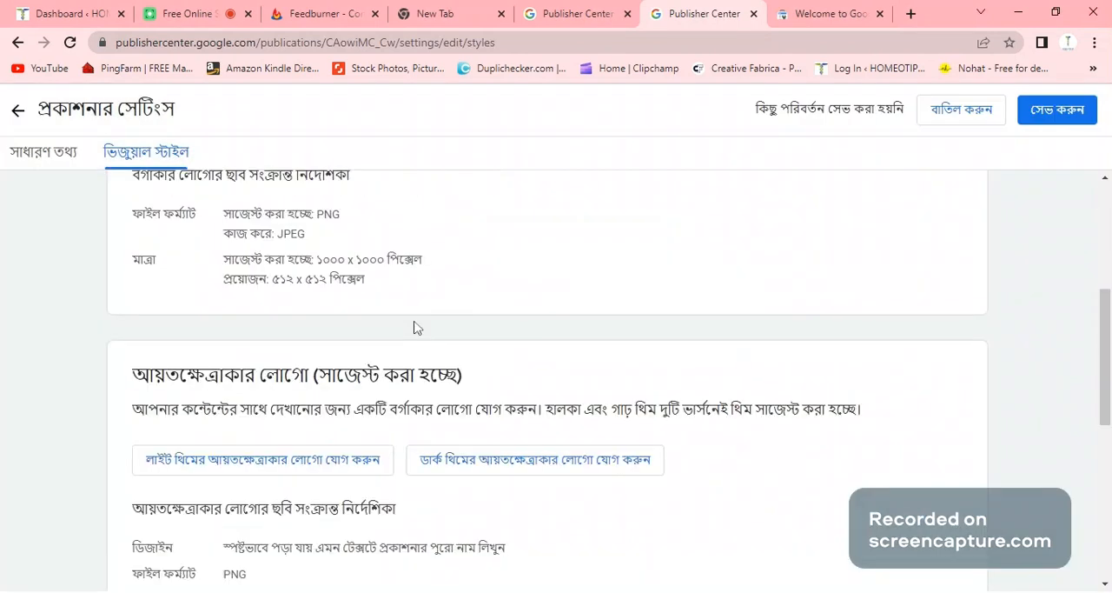
{"action": "left_click", "coordinate": [254, 470]}
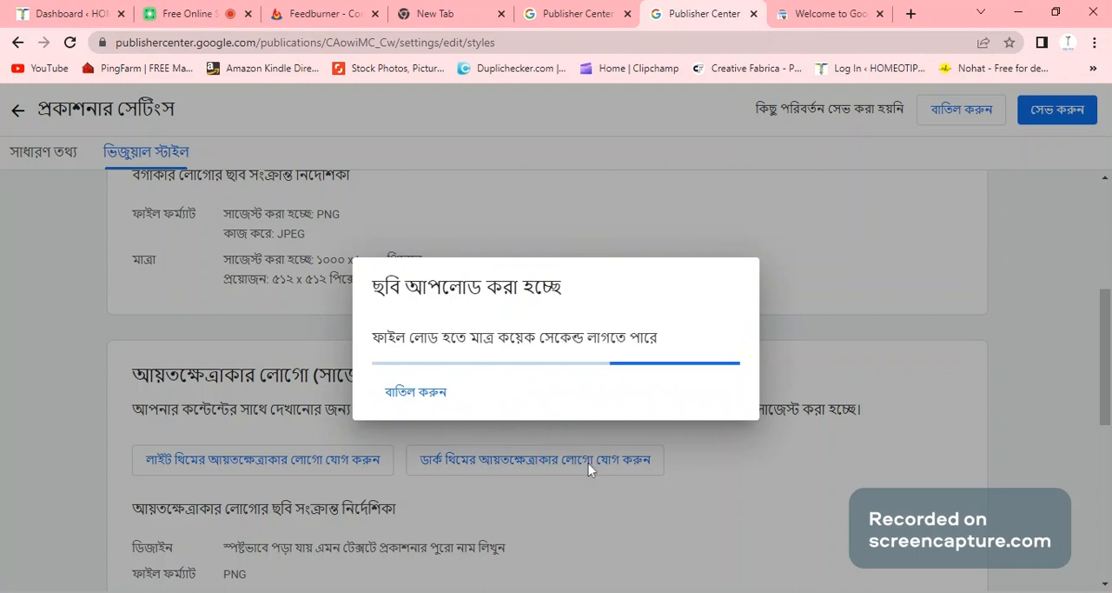
{"action": "scroll", "coordinate": [522, 463], "scroll_direction": "down", "scroll_amount": 1}
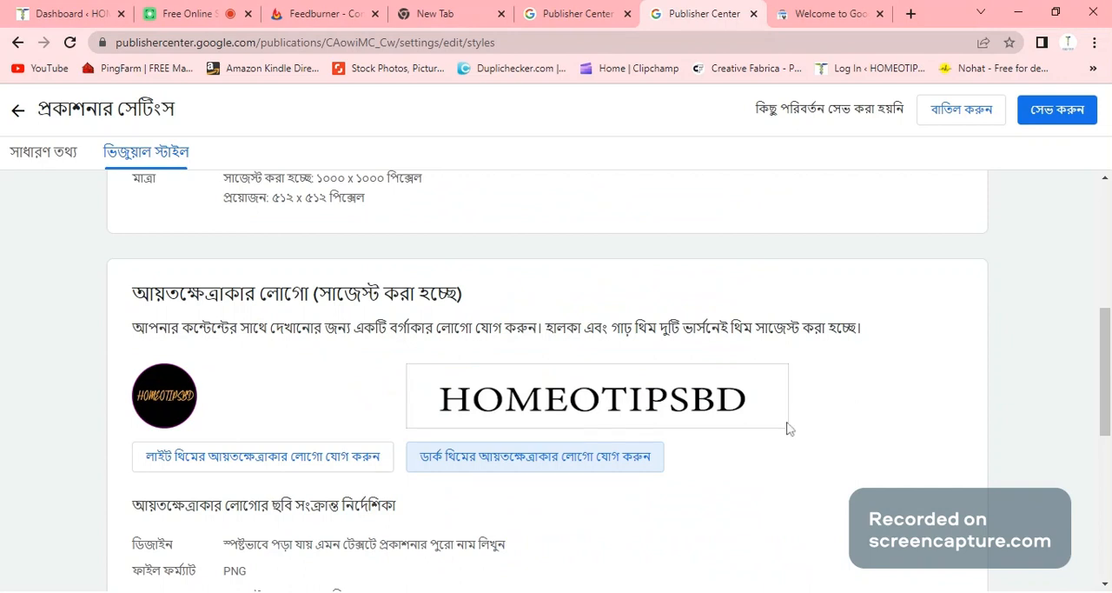
{"action": "scroll", "coordinate": [789, 429], "scroll_direction": "down", "scroll_amount": 4}
{"action": "scroll", "coordinate": [773, 417], "scroll_direction": "down", "scroll_amount": 2}
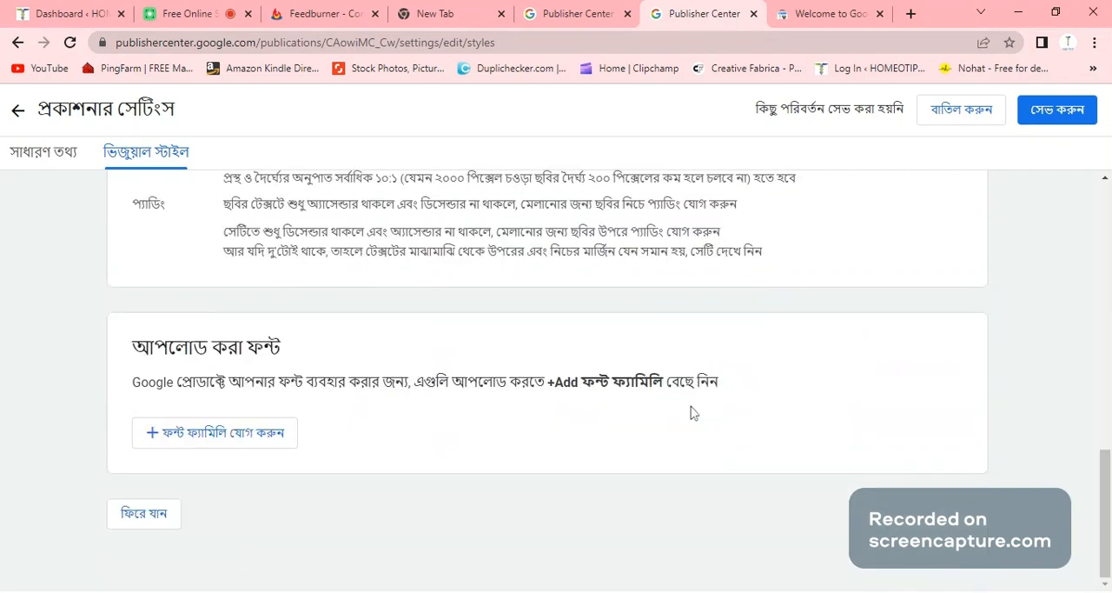
{"action": "left_click", "coordinate": [1051, 113]}
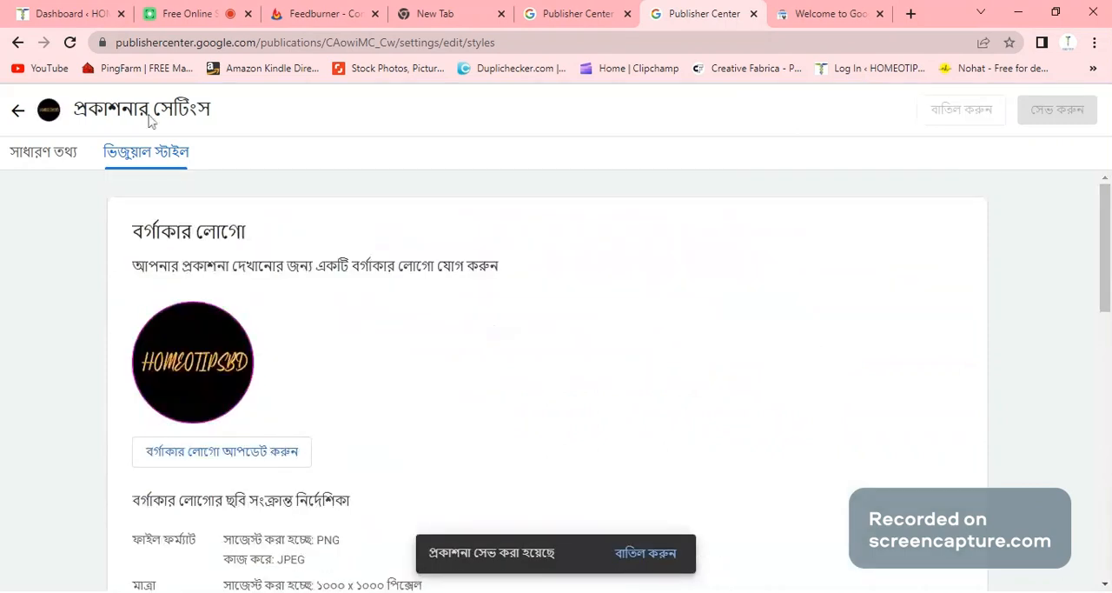
- Return to the hometipsbd overview and open the publication's Google News settings for editing
{"action": "left_click", "coordinate": [16, 43]}
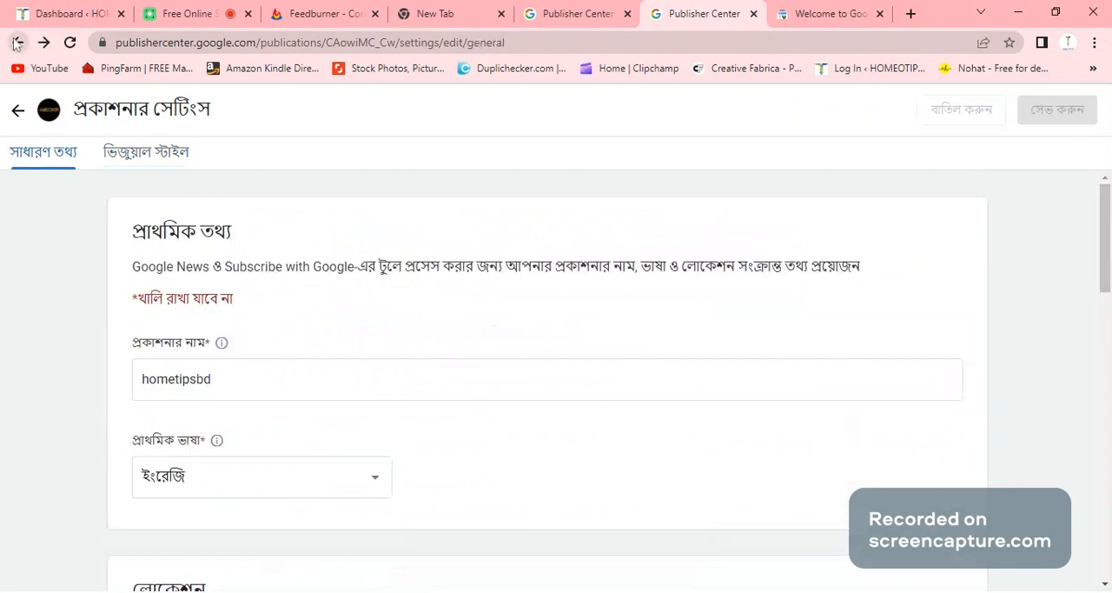
{"action": "left_click", "coordinate": [16, 42]}
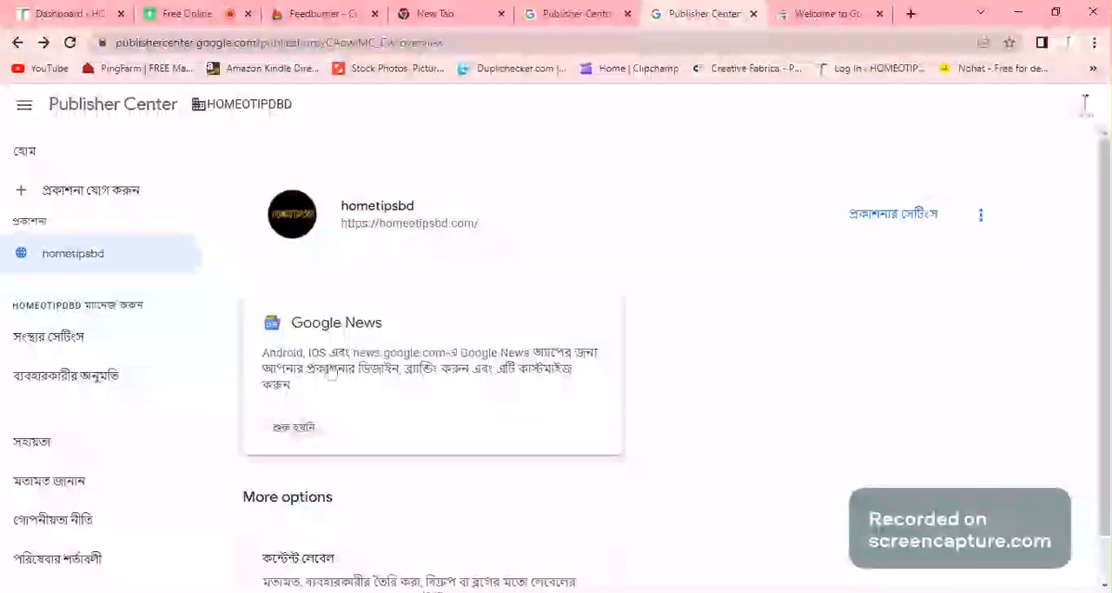
{"action": "left_click", "coordinate": [331, 371]}
{"action": "scroll", "coordinate": [333, 370], "scroll_direction": "down", "scroll_amount": 1}
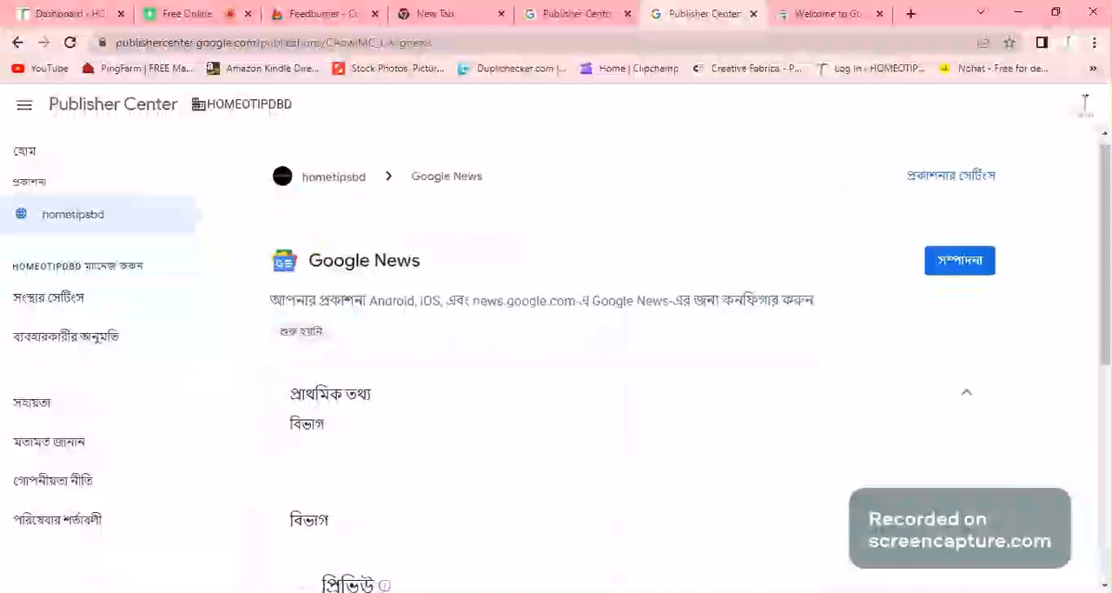
{"action": "scroll", "coordinate": [412, 262], "scroll_direction": "down", "scroll_amount": 2}
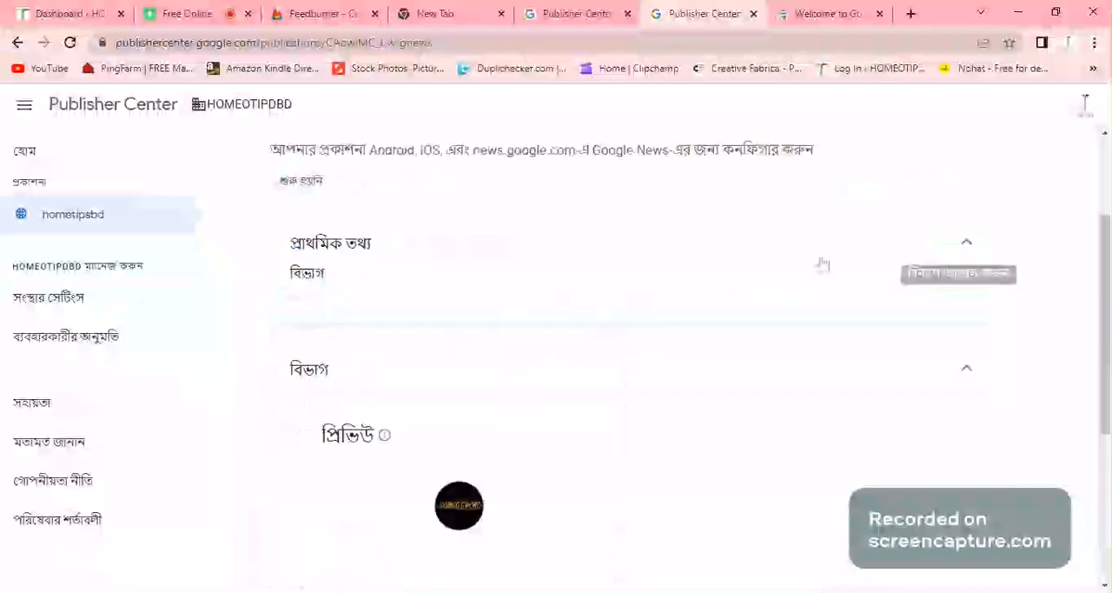
{"action": "scroll", "coordinate": [1011, 287], "scroll_direction": "up", "scroll_amount": 2}
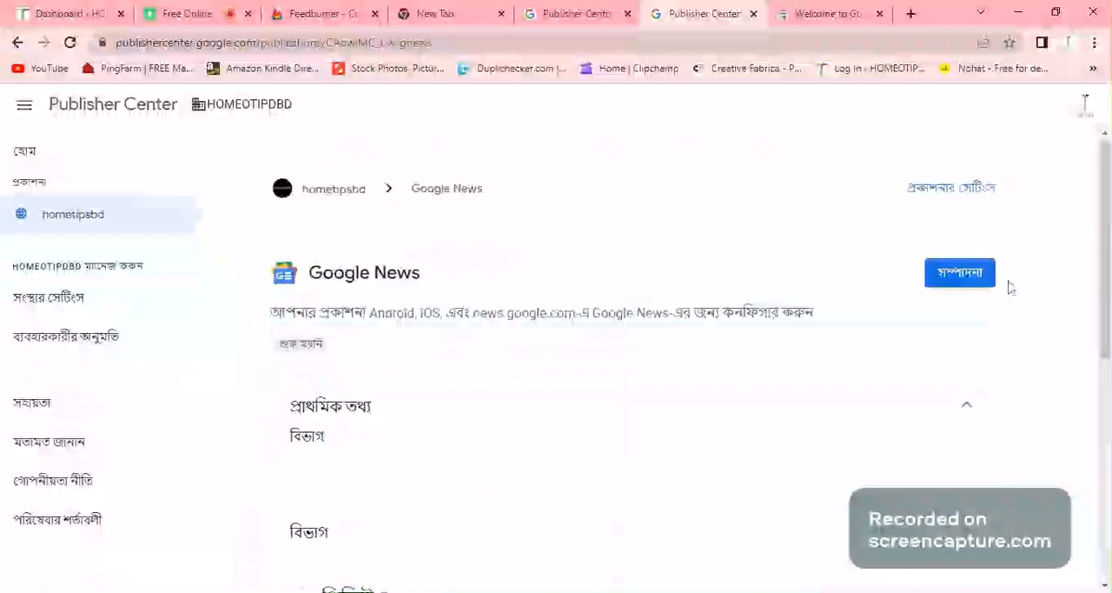
{"action": "left_click", "coordinate": [952, 287]}
- Set the publication's Google News category to Health & Fitness (স্বাস্থ্য ও ফিটনেস)
{"action": "scroll", "coordinate": [317, 277], "scroll_direction": "down", "scroll_amount": 2}
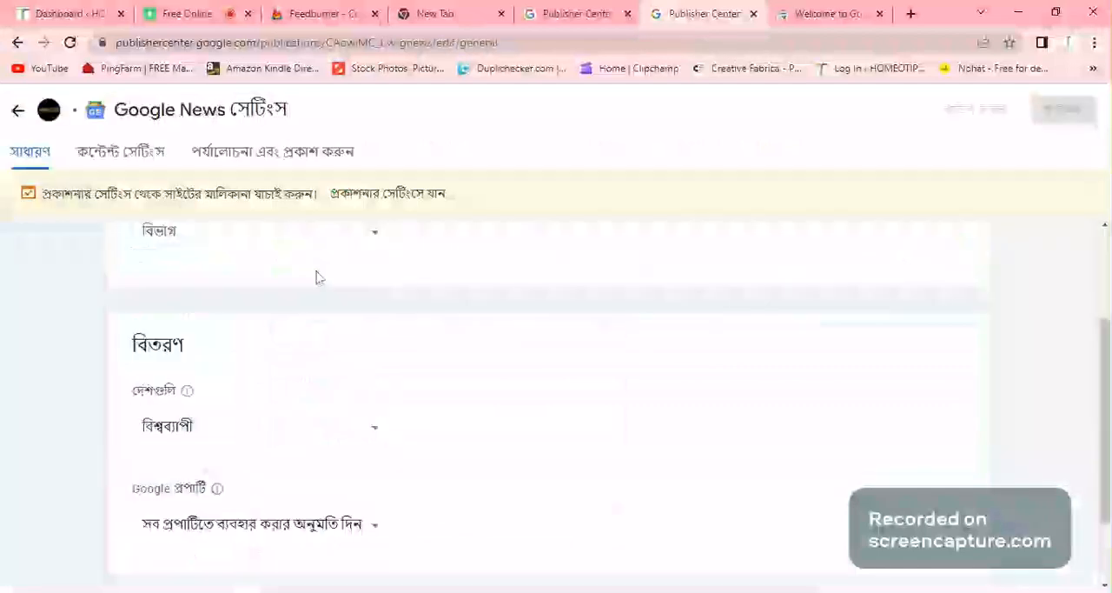
{"action": "scroll", "coordinate": [317, 277], "scroll_direction": "up", "scroll_amount": 1}
{"action": "left_click", "coordinate": [376, 318]}
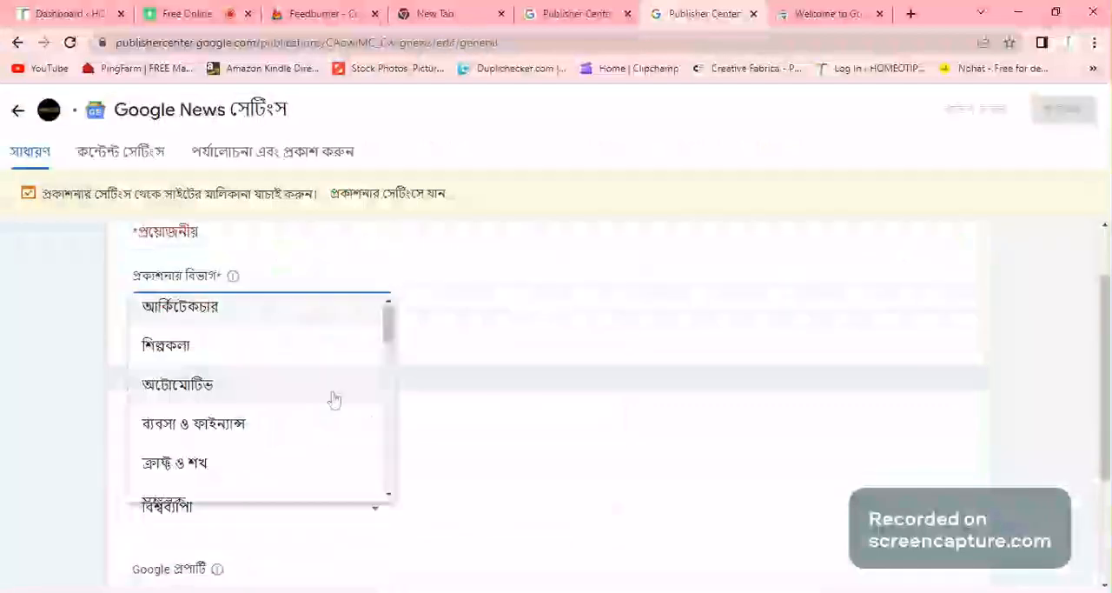
{"action": "scroll", "coordinate": [334, 400], "scroll_direction": "down", "scroll_amount": 3}
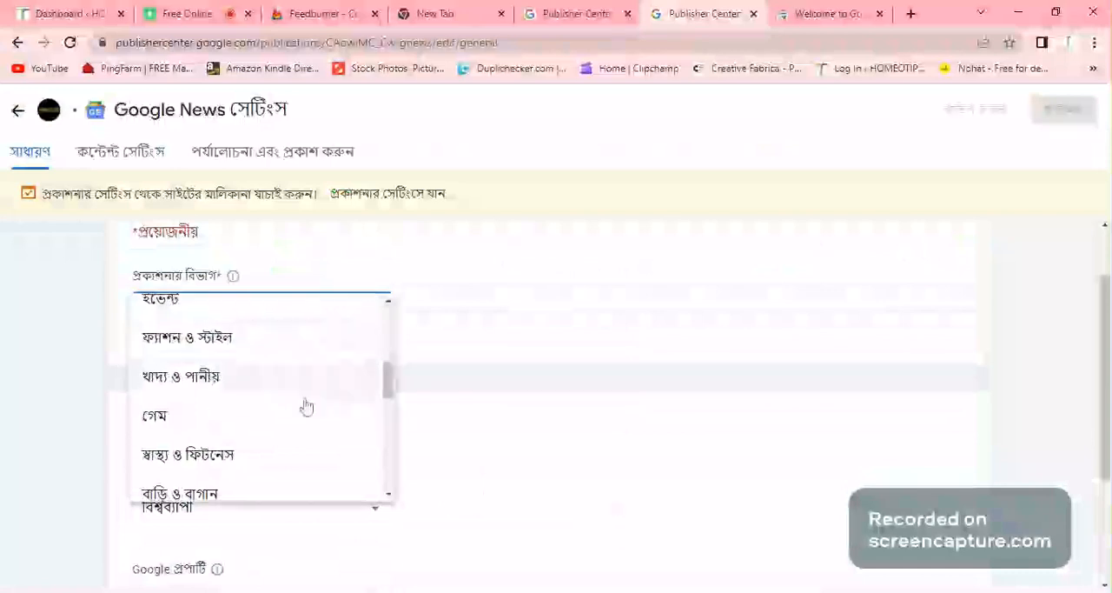
{"action": "left_click", "coordinate": [295, 454]}
- Keep the publication's distribution countries set to worldwide (বিশ্বব্যাপী) and continue to the Google News content settings
{"action": "scroll", "coordinate": [348, 347], "scroll_direction": "down", "scroll_amount": 2}
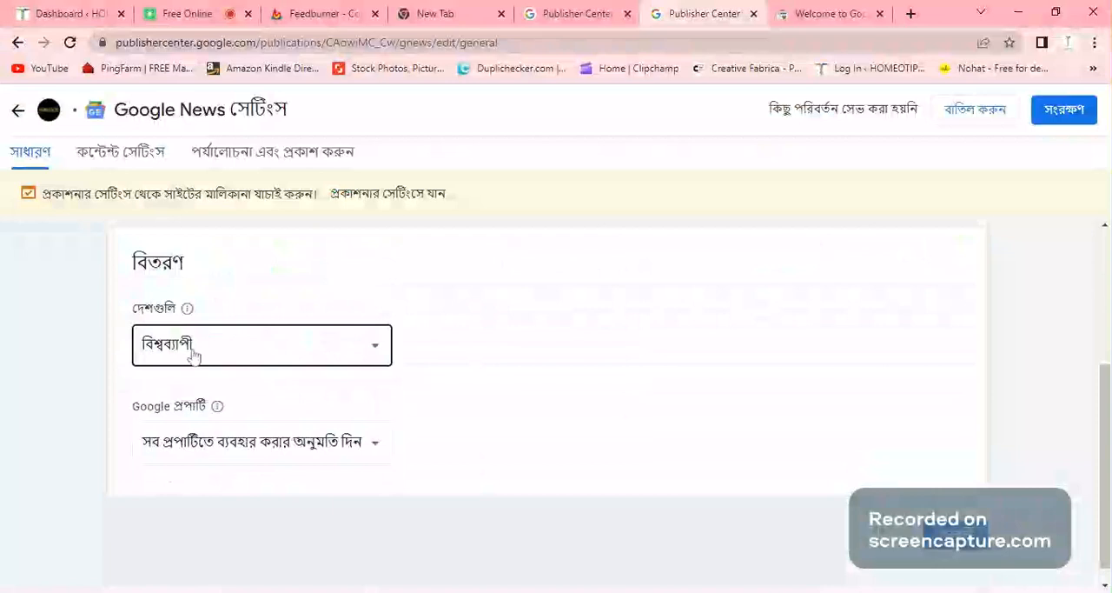
{"action": "left_click", "coordinate": [377, 348]}
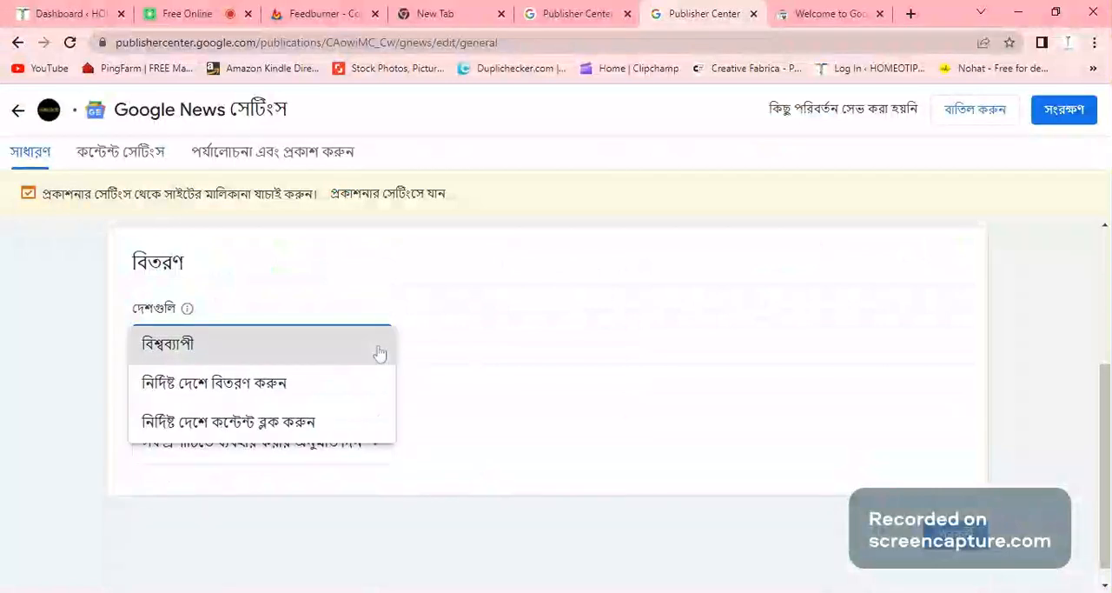
{"action": "left_click", "coordinate": [511, 310]}
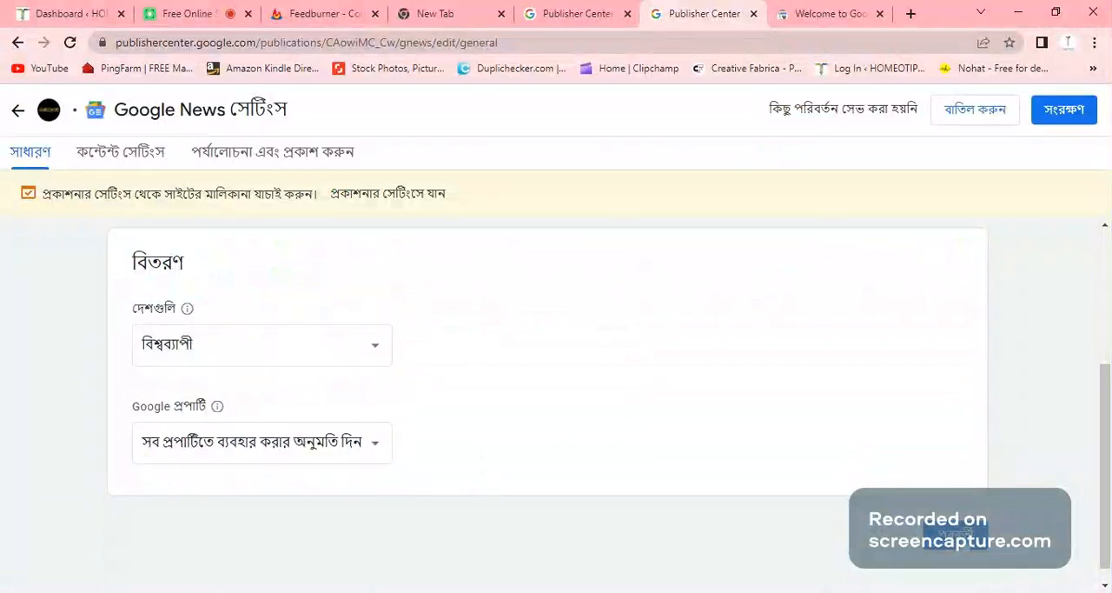
{"action": "left_click", "coordinate": [957, 535]}
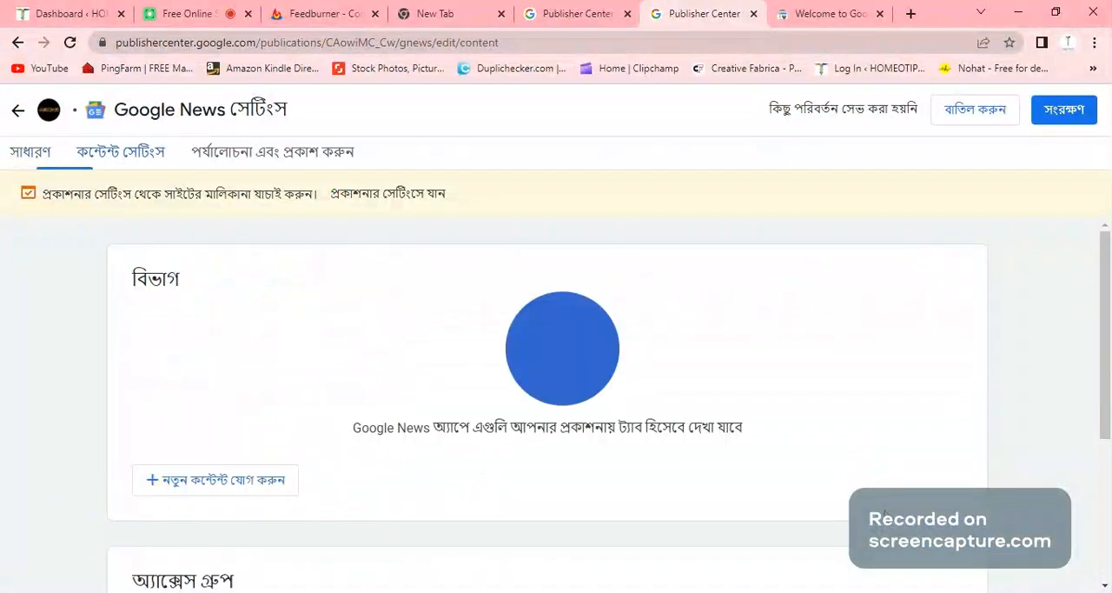
- Start adding a new feed section to the publication's Google News content
{"action": "scroll", "coordinate": [549, 391], "scroll_direction": "down", "scroll_amount": 1}
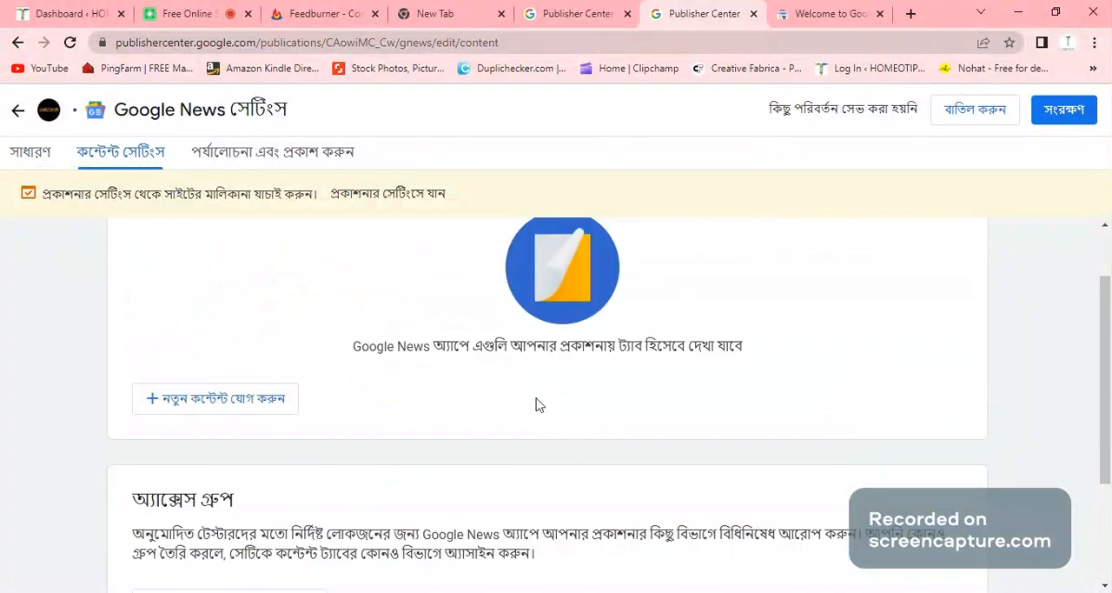
{"action": "scroll", "coordinate": [480, 420], "scroll_direction": "up", "scroll_amount": 1}
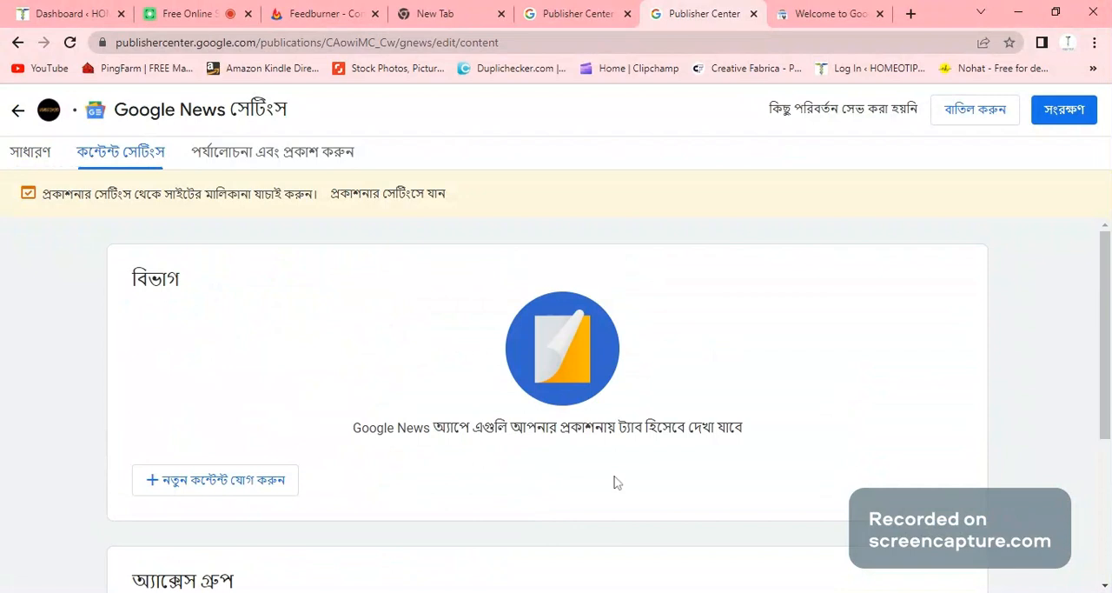
{"action": "scroll", "coordinate": [432, 511], "scroll_direction": "down", "scroll_amount": 1}
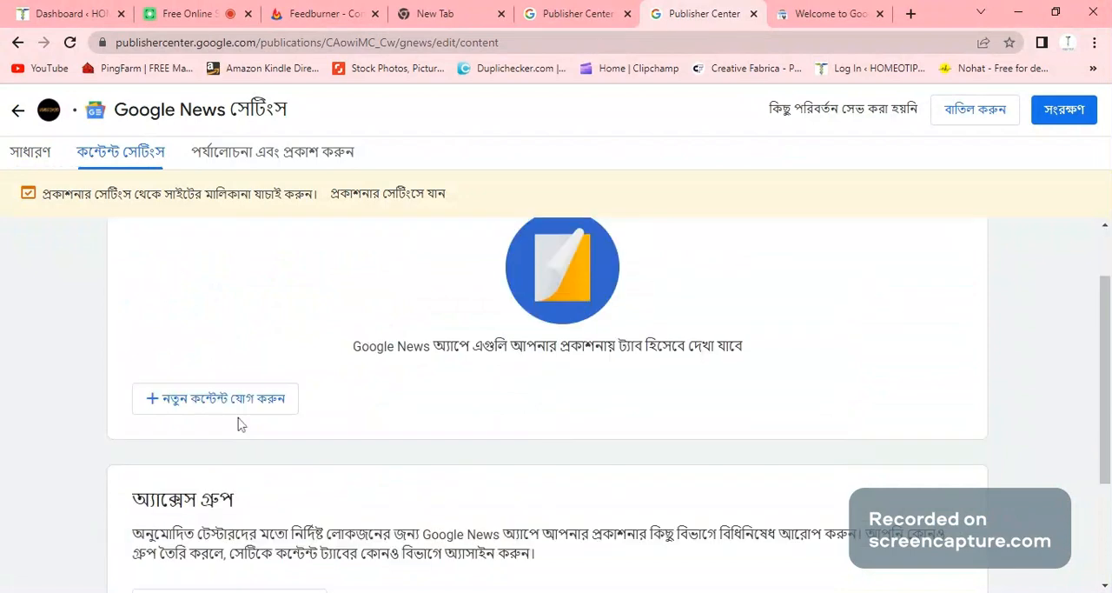
{"action": "left_click", "coordinate": [236, 404]}
{"action": "left_click", "coordinate": [216, 444]}
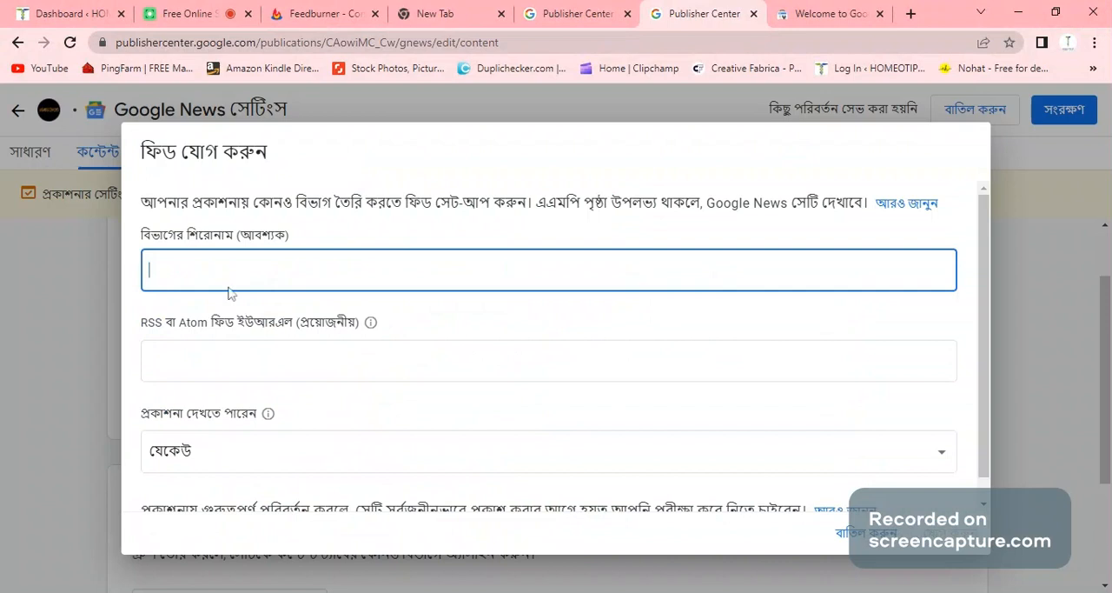
- Title the feed section homeotipsbd and activate its RSS or Atom feed URL field
{"action": "type", "text": "homeotipsbd"}
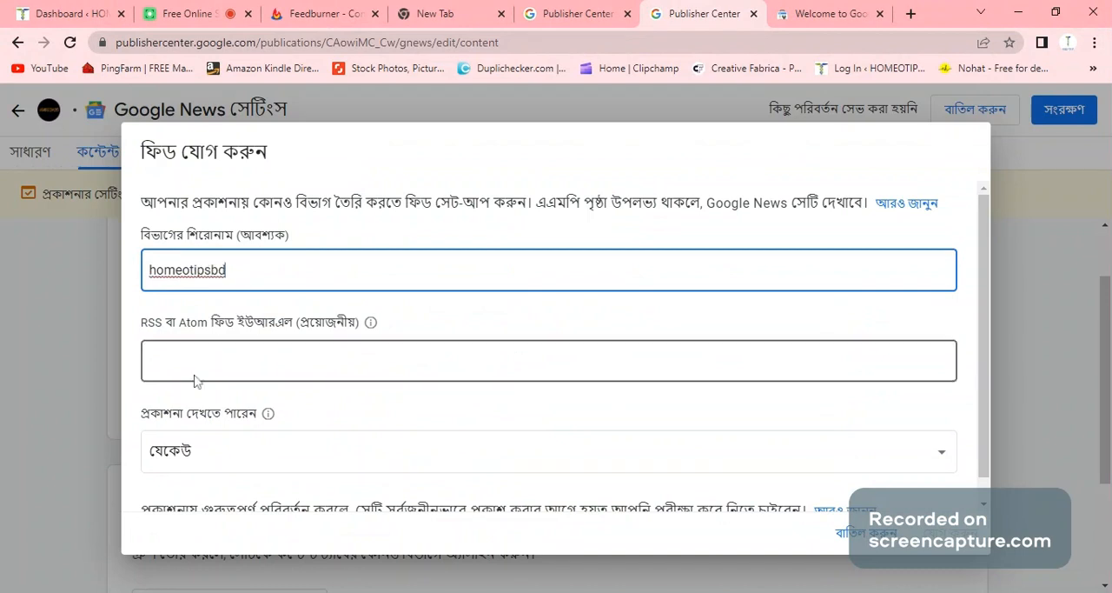
{"action": "left_click", "coordinate": [195, 379]}
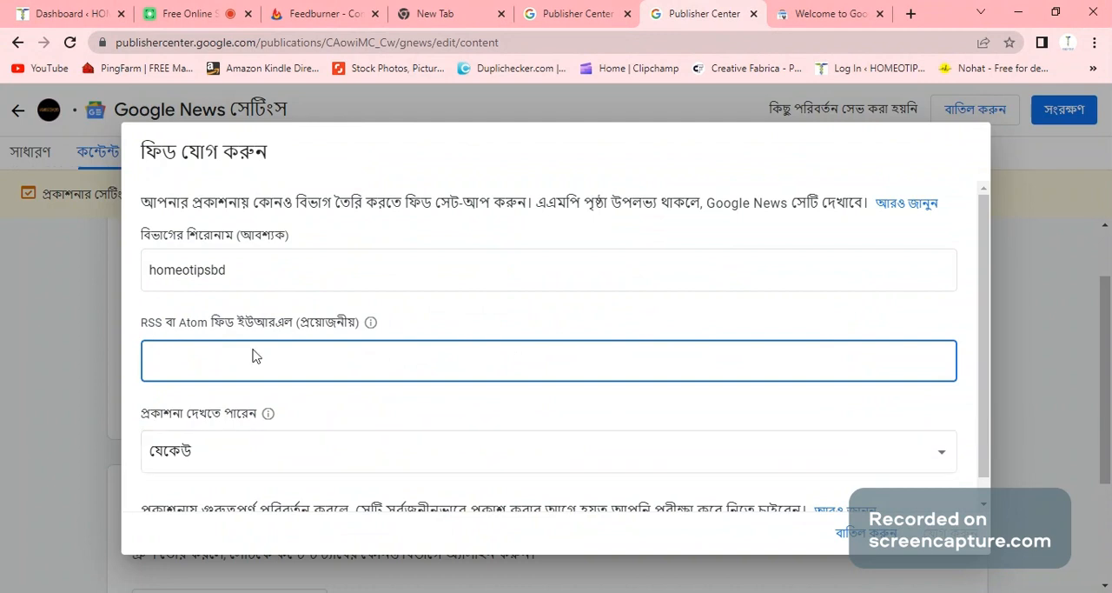
{"action": "scroll", "coordinate": [255, 355], "scroll_direction": "down", "scroll_amount": 1}
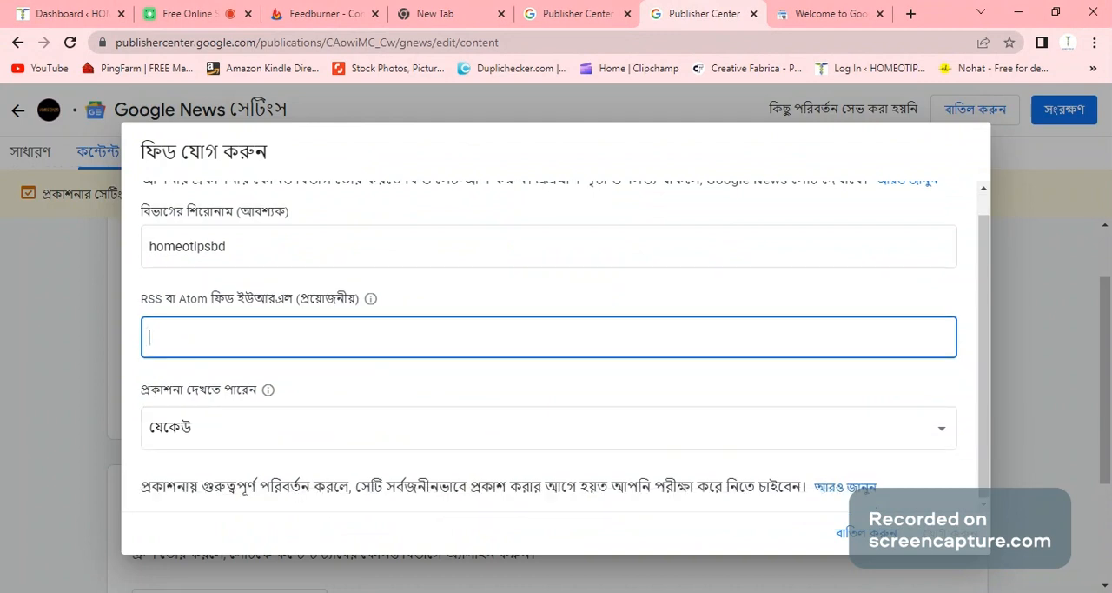
{"action": "scroll", "coordinate": [565, 344], "scroll_direction": "up", "scroll_amount": 1}
{"action": "scroll", "coordinate": [620, 238], "scroll_direction": "up", "scroll_amount": 1}
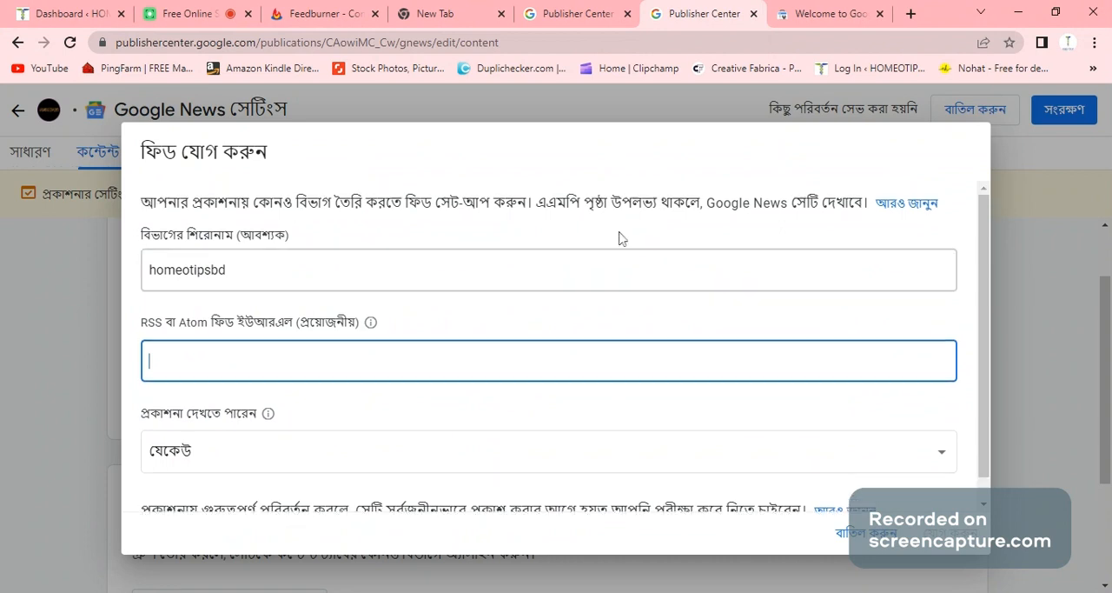
- Close the Search Console page and the old Feedburner proxy configuration page
{"action": "left_click", "coordinate": [791, 8]}
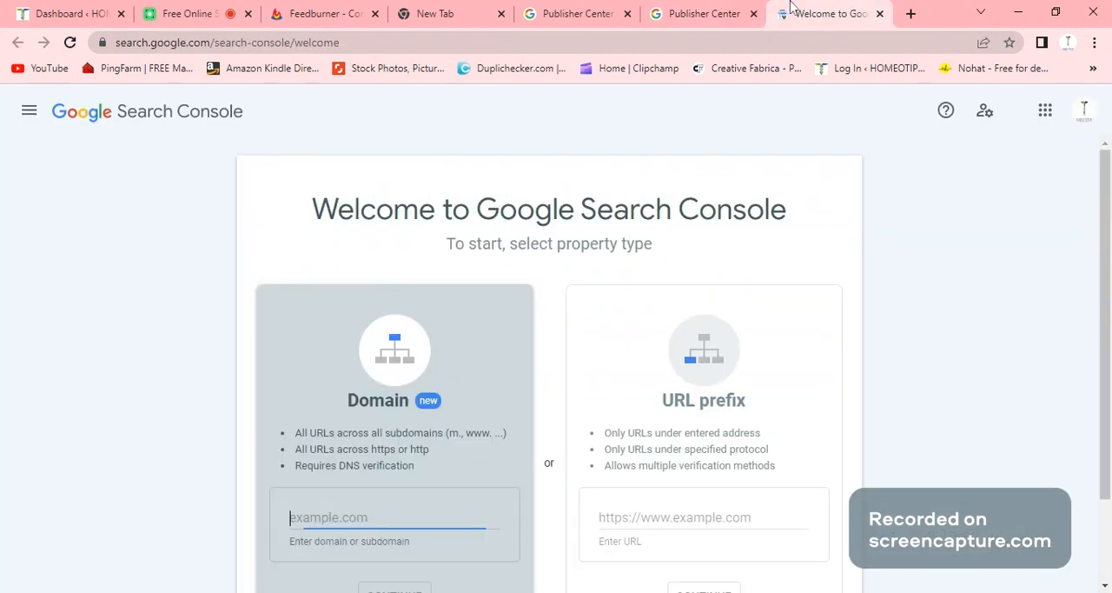
{"action": "key", "text": "ctrl+w"}
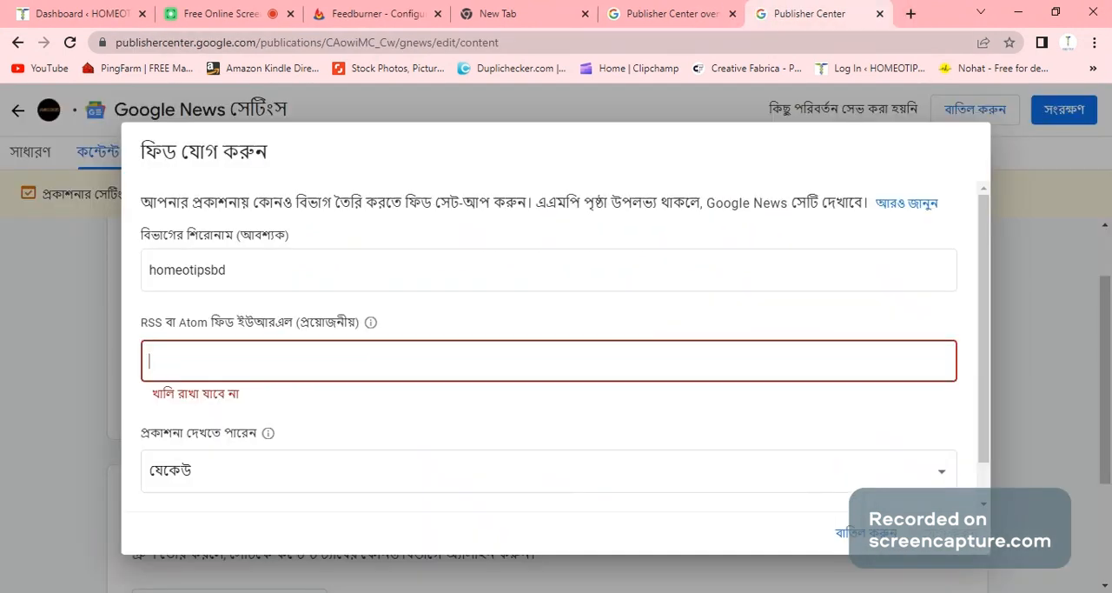
{"action": "left_click", "coordinate": [368, 9]}
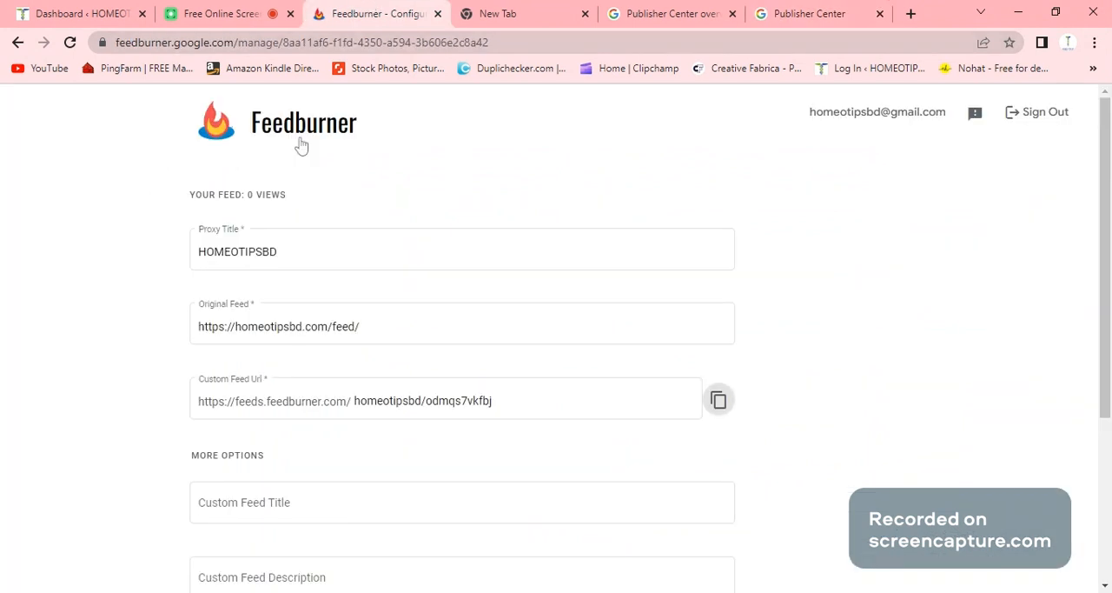
{"action": "left_click", "coordinate": [438, 14]}
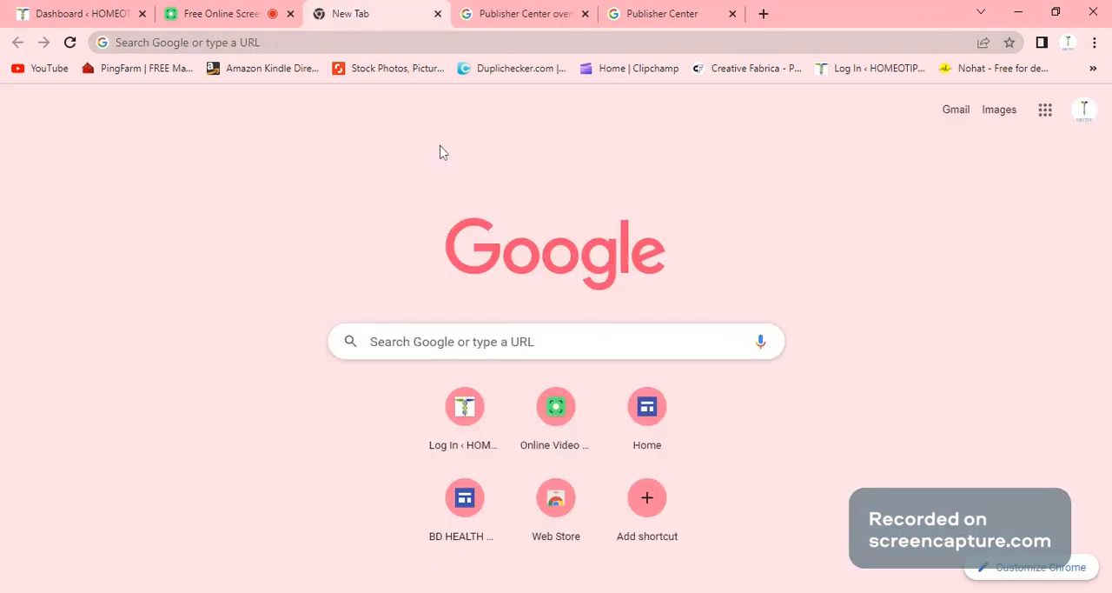
- Search Google for feedburner and open the Feedburner site
{"action": "left_click", "coordinate": [415, 338]}
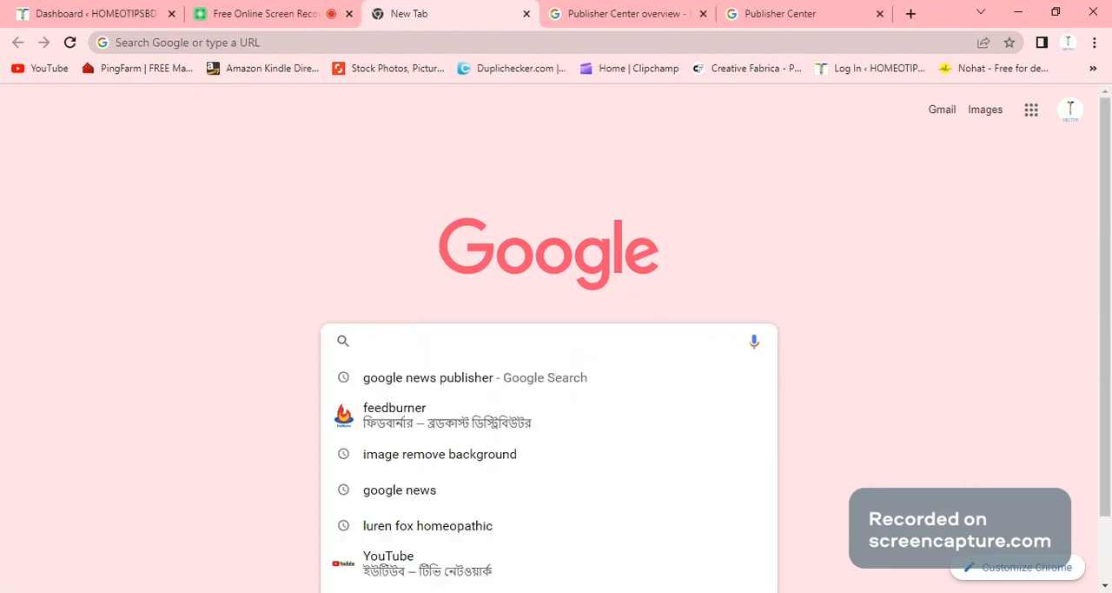
{"action": "left_click", "coordinate": [419, 424]}
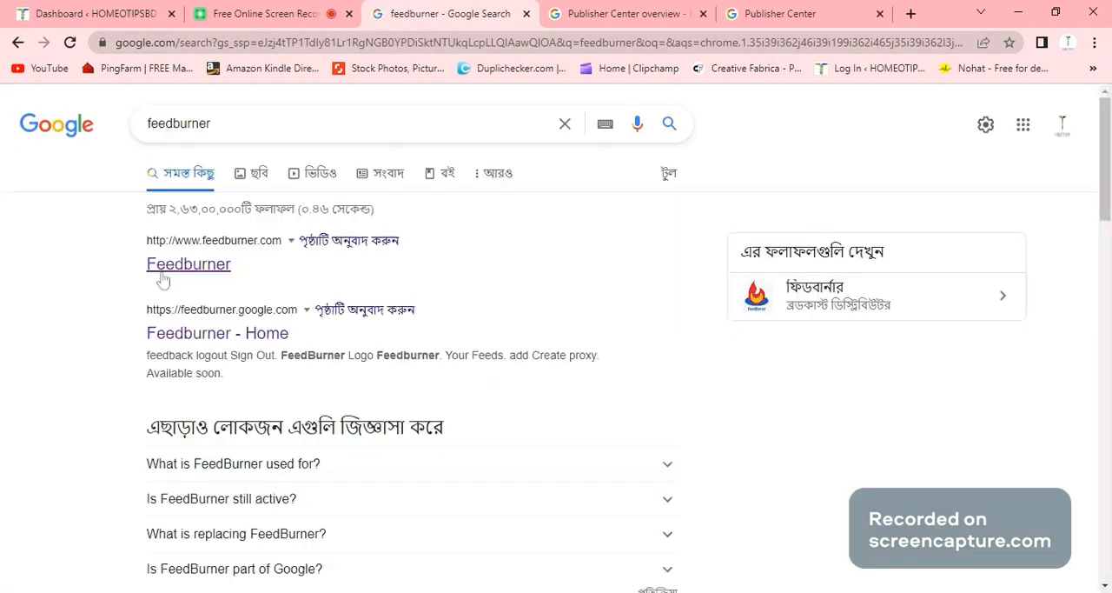
{"action": "left_click", "coordinate": [183, 265]}
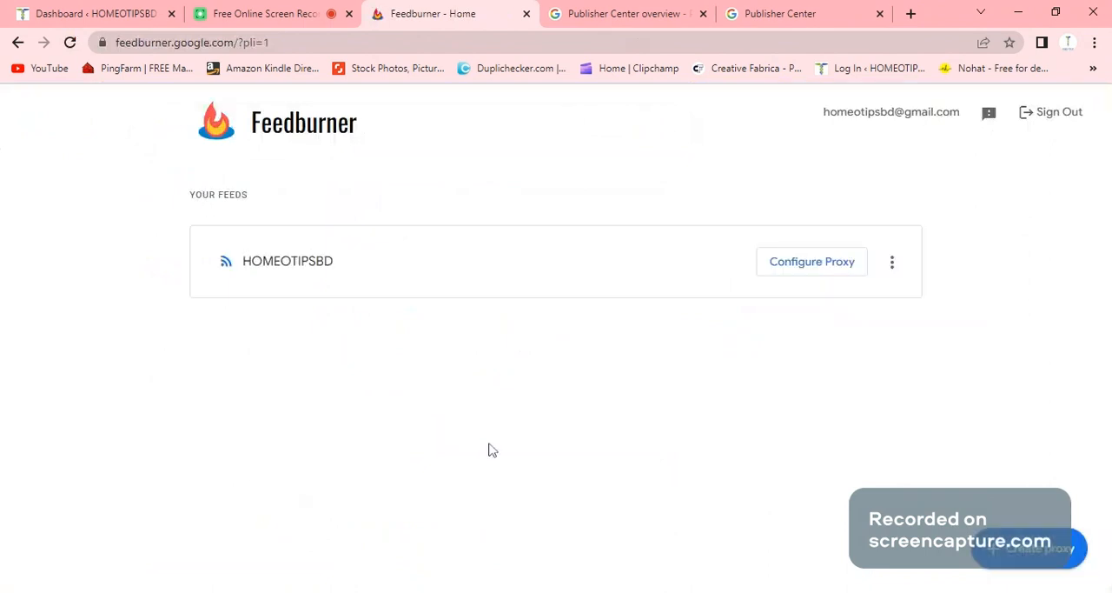
- Delete the existing HOMEOTIPSBD feed proxy in Feedburner
{"action": "left_click", "coordinate": [892, 264]}
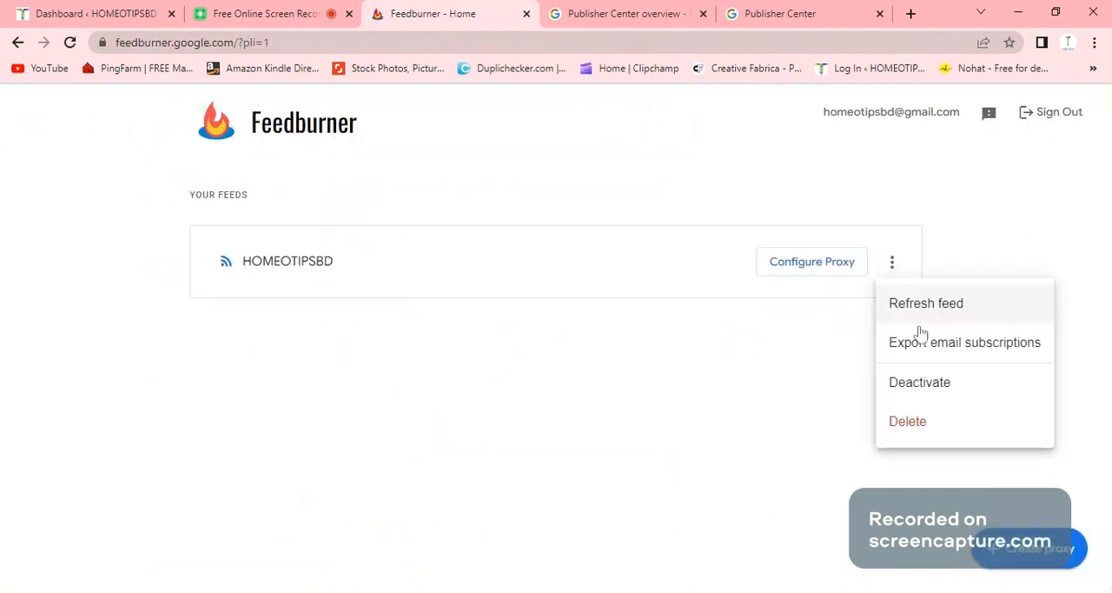
{"action": "left_click", "coordinate": [926, 417]}
{"action": "left_click", "coordinate": [834, 386]}
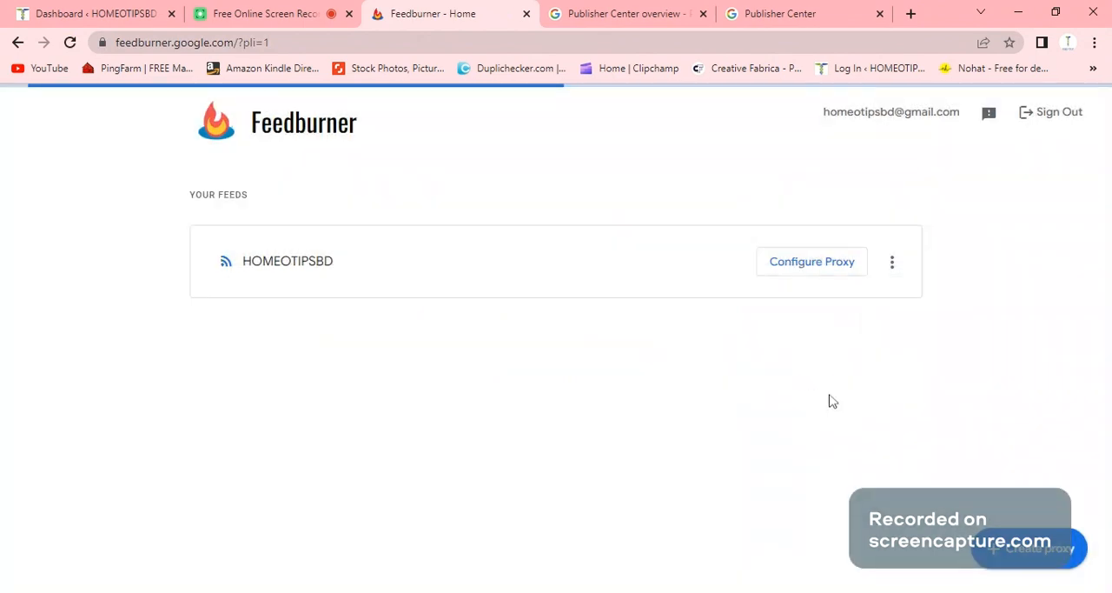
{"action": "left_click", "coordinate": [1008, 559]}
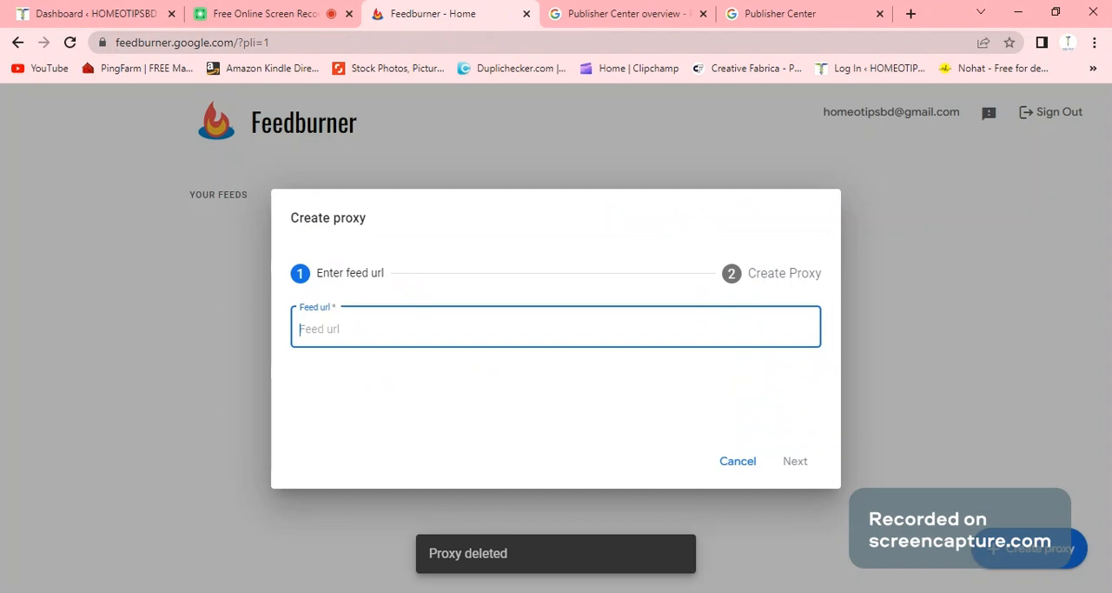
{"action": "left_click", "coordinate": [72, 10]}
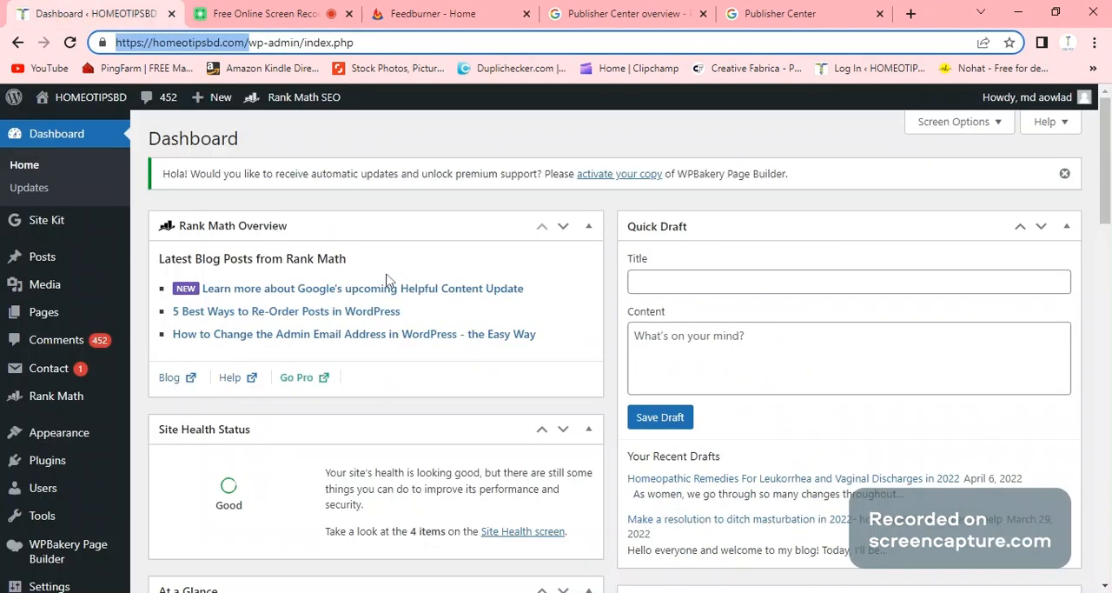
{"action": "left_click", "coordinate": [406, 132]}
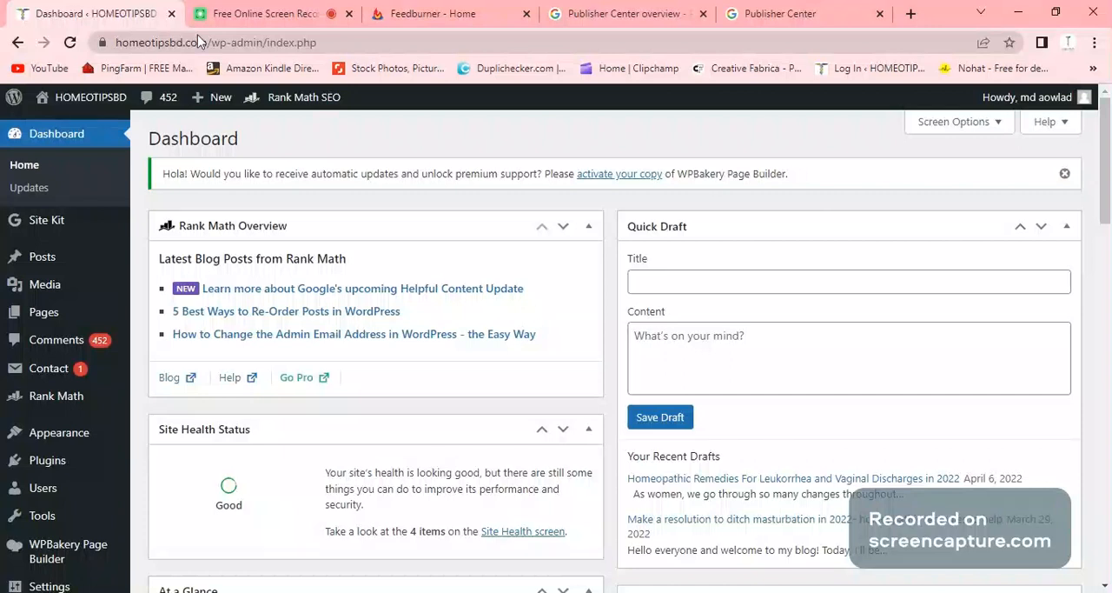
{"action": "left_click", "coordinate": [355, 42]}
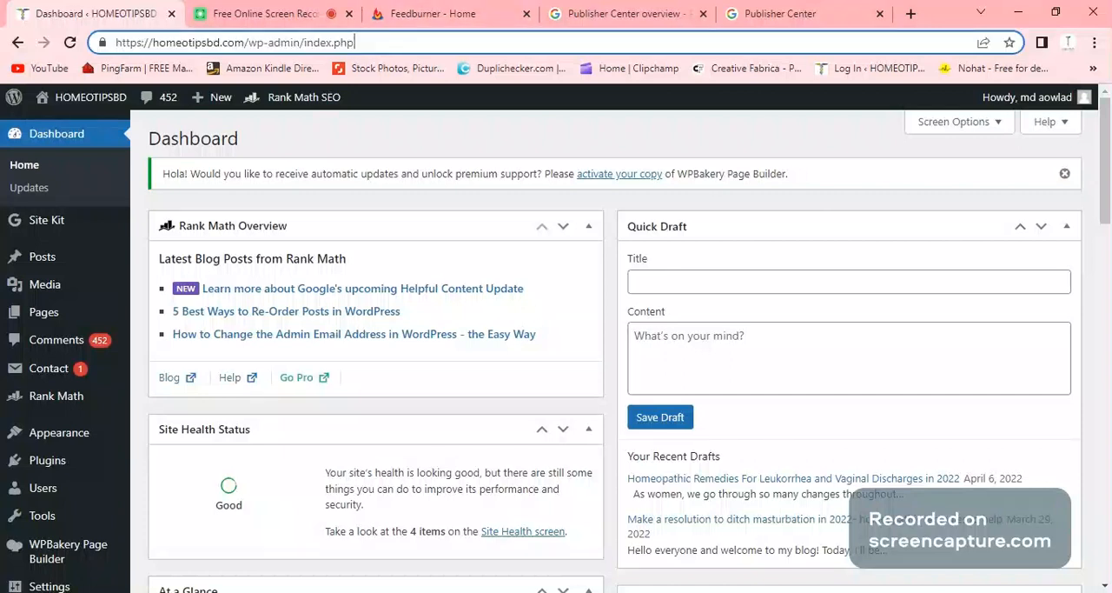
{"action": "left_click_drag", "start_coordinate": [248, 42], "coordinate": [115, 42]}
{"action": "key", "text": "ctrl+c"}
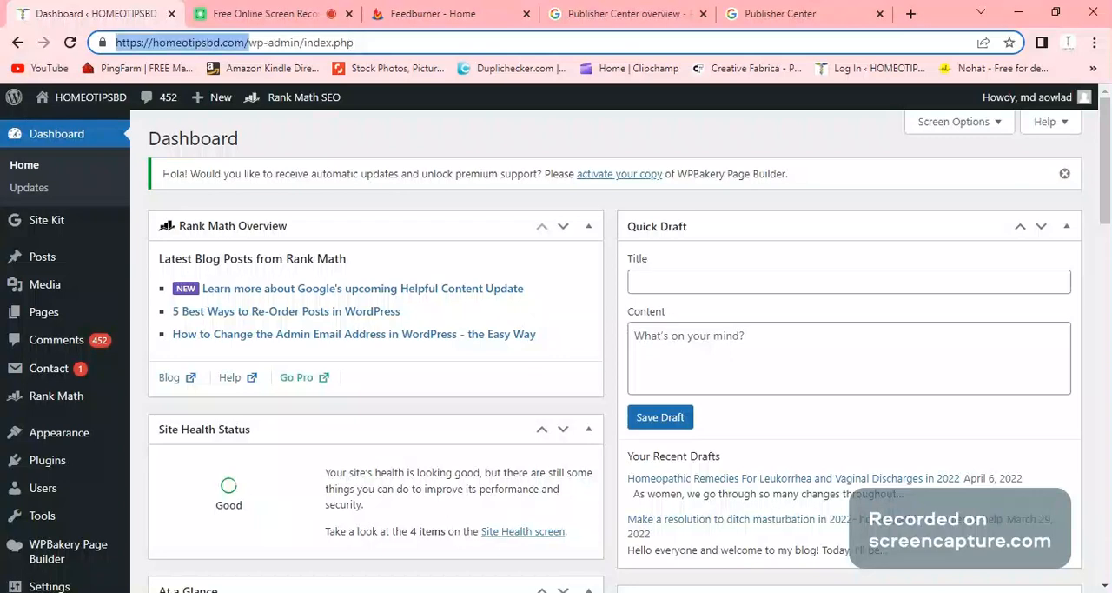
{"action": "left_click", "coordinate": [726, 13]}
{"action": "left_click", "coordinate": [547, 17]}
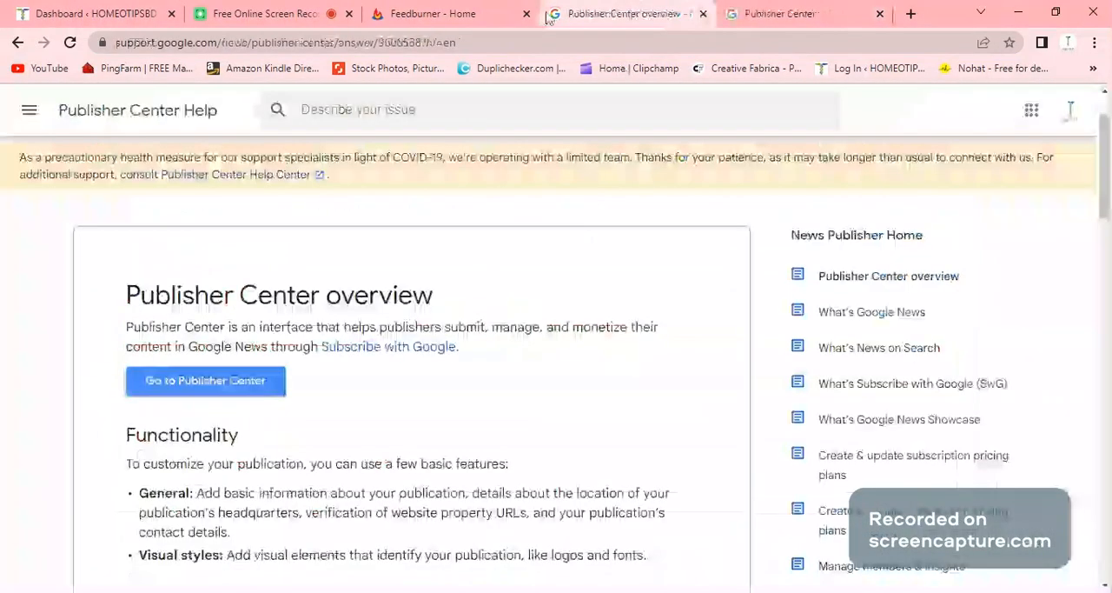
{"action": "left_click", "coordinate": [431, 15]}
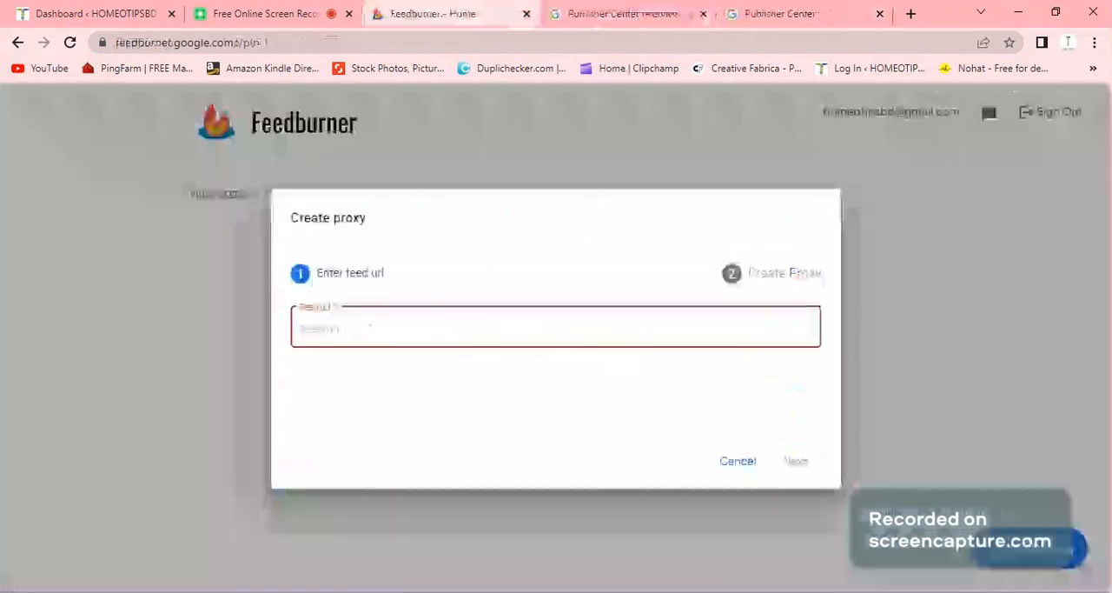
{"action": "key", "text": "ctrl+v"}
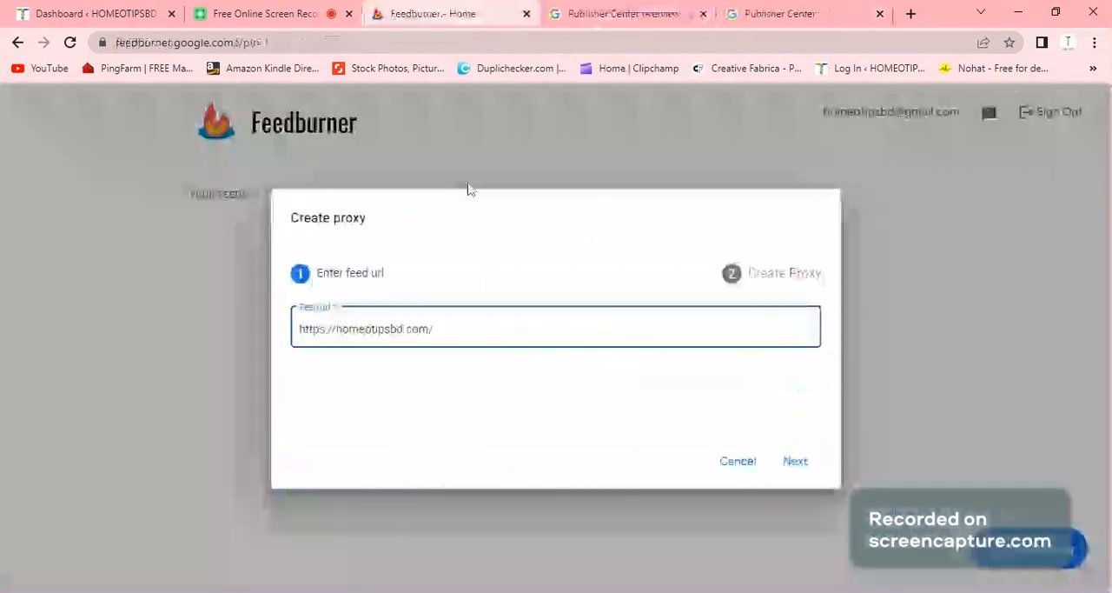
{"action": "type", "text": "feed"}
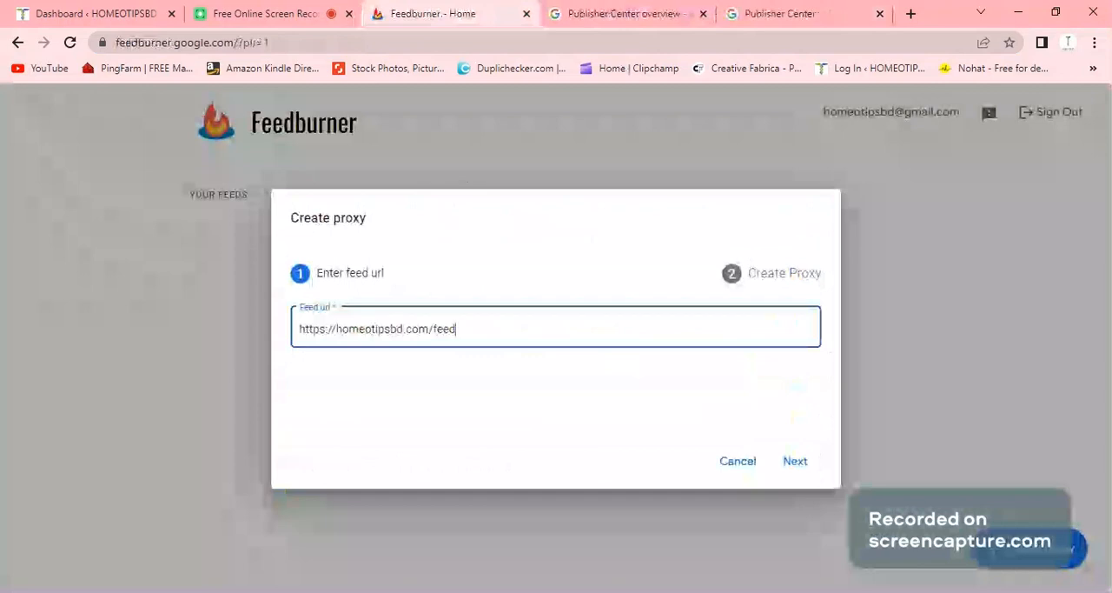
{"action": "type", "text": "?"}
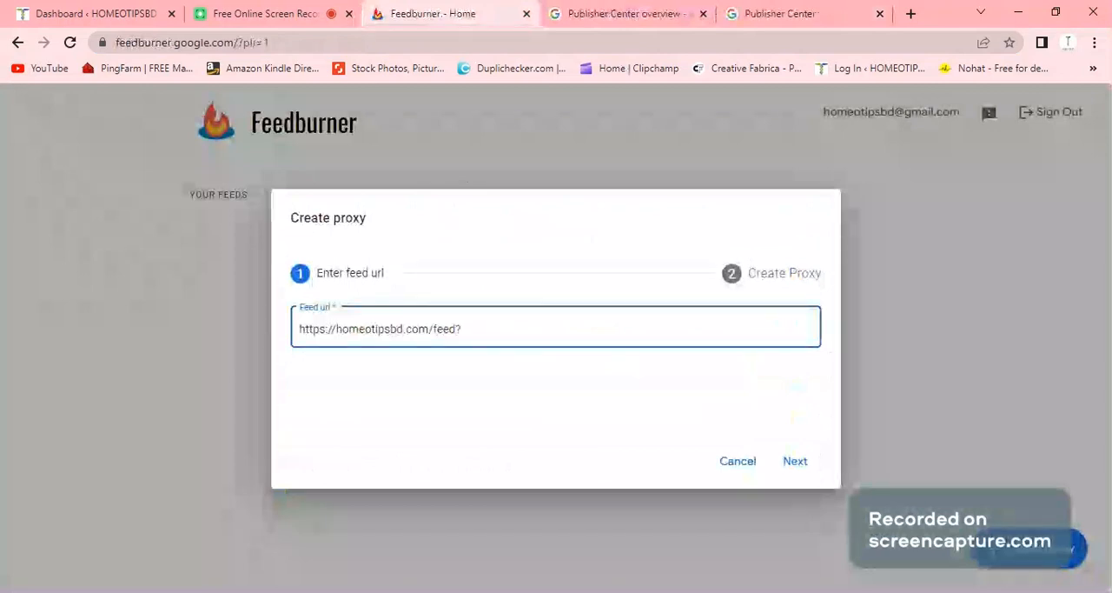
{"action": "key", "text": "BackSpace"}
{"action": "type", "text": "/"}
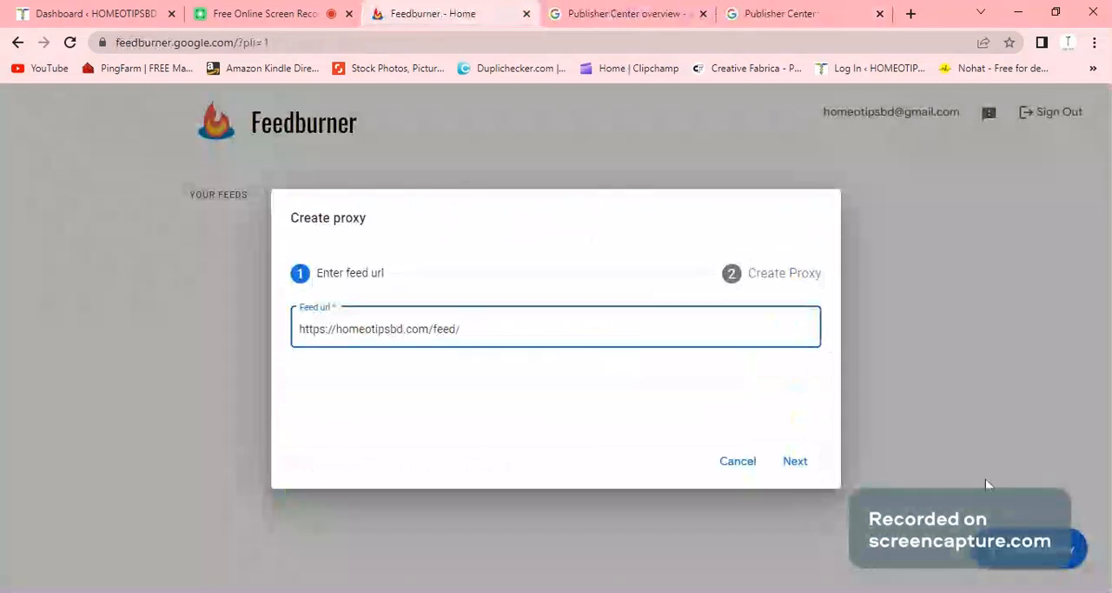
{"action": "left_click", "coordinate": [795, 462]}
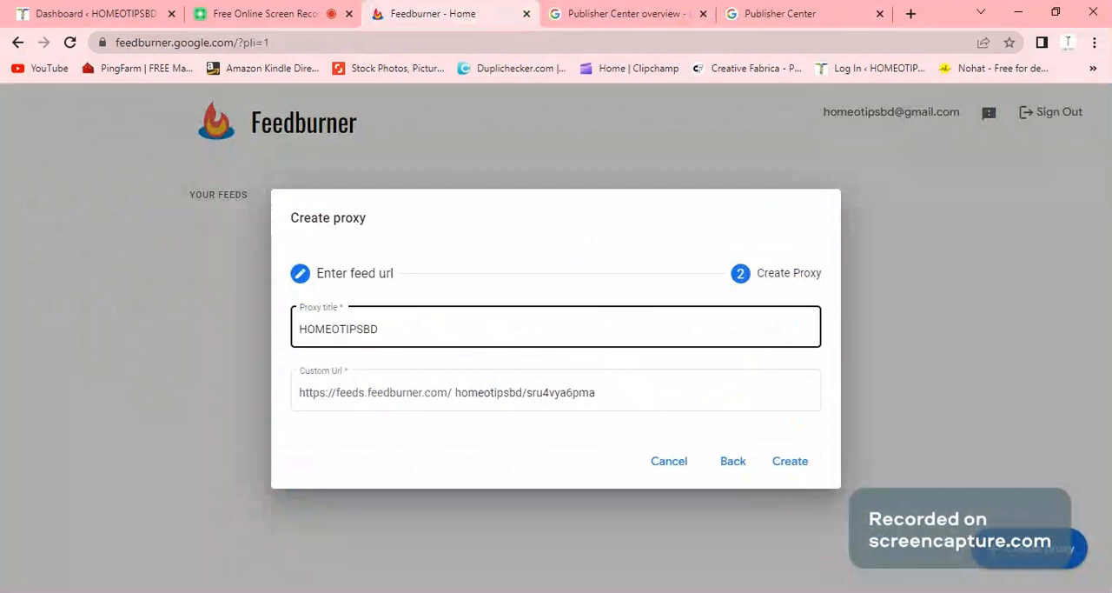
{"action": "left_click", "coordinate": [790, 462]}
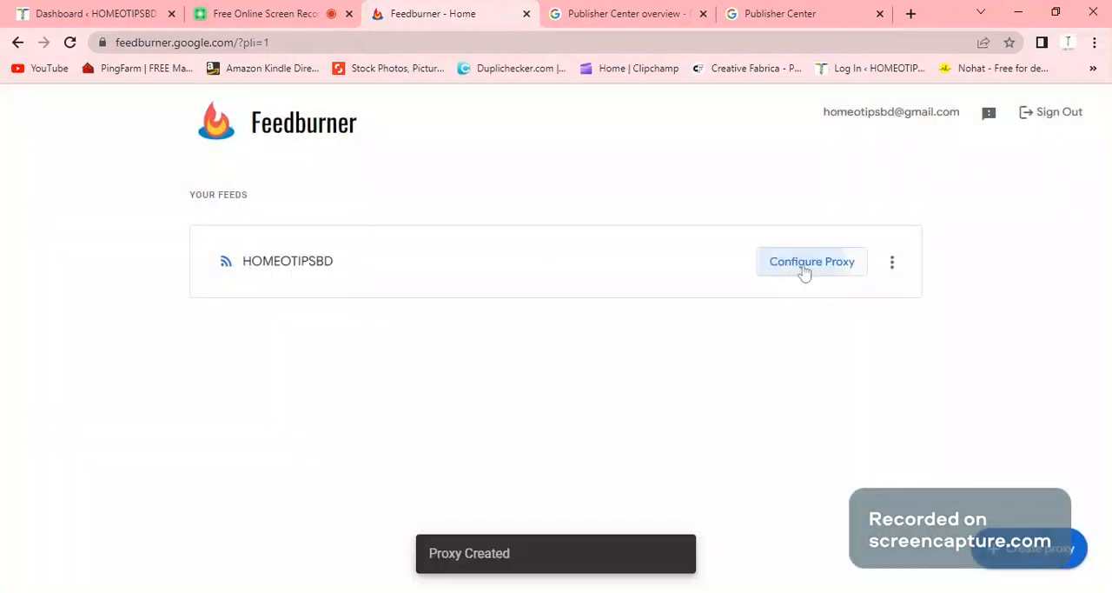
- Copy the custom feed URL from the HOMEOTIPSBD proxy's configuration and close Feedburner
{"action": "left_click", "coordinate": [805, 273]}
{"action": "left_click", "coordinate": [701, 326]}
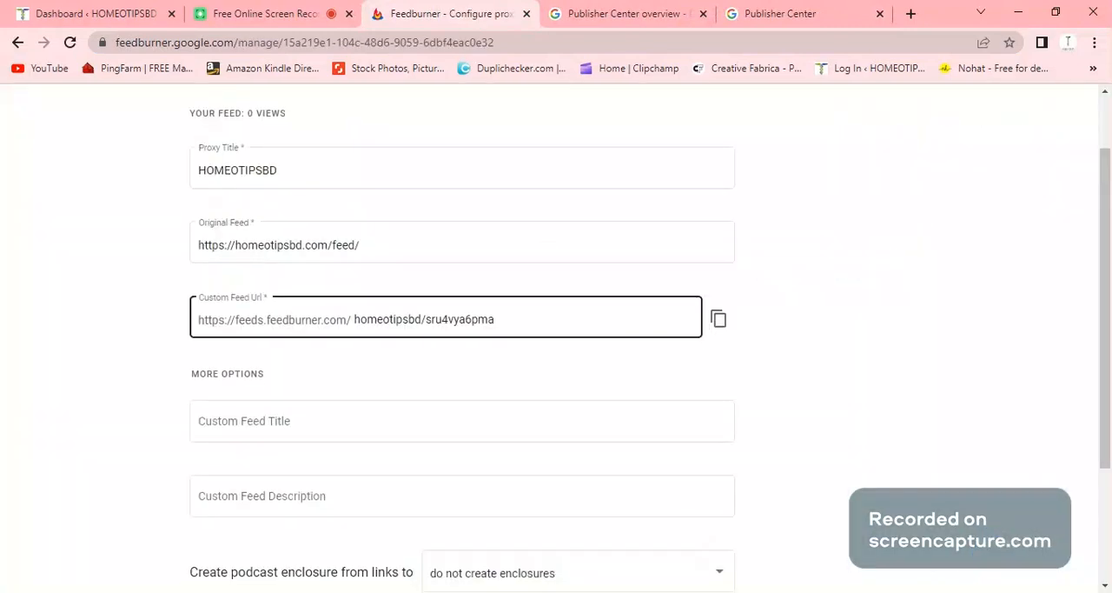
{"action": "left_click", "coordinate": [718, 320]}
{"action": "left_click", "coordinate": [717, 319]}
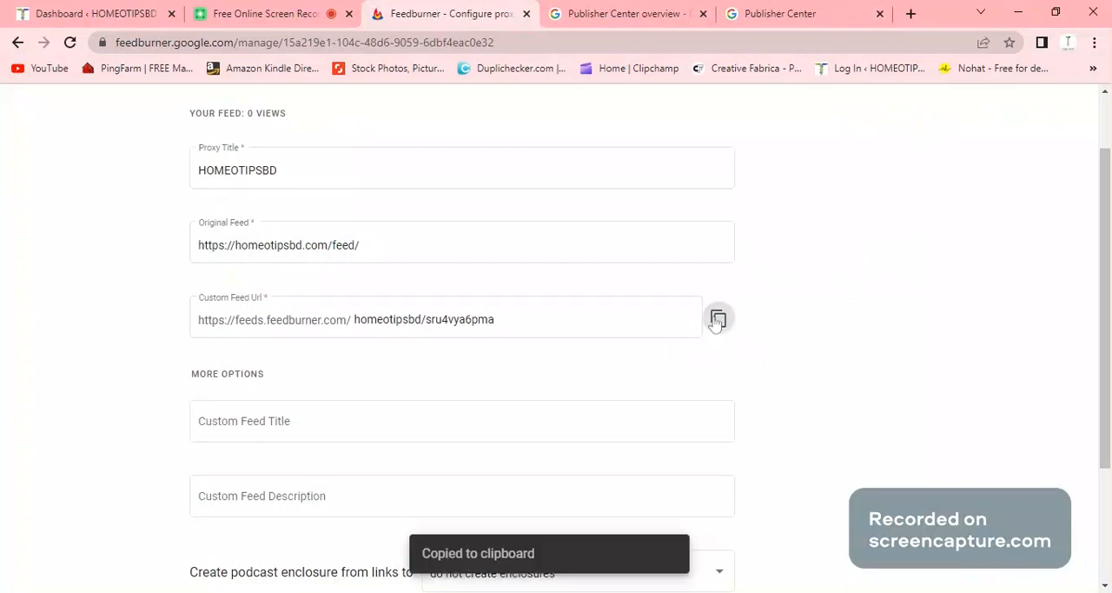
{"action": "scroll", "coordinate": [843, 341], "scroll_direction": "down", "scroll_amount": 2}
{"action": "scroll", "coordinate": [834, 333], "scroll_direction": "up", "scroll_amount": 3}
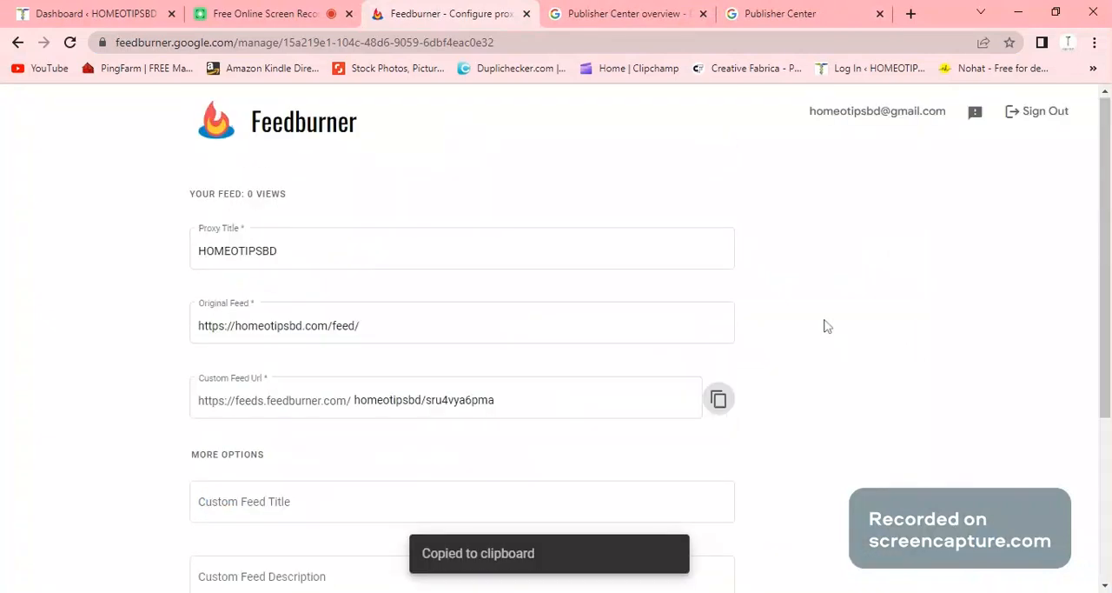
{"action": "left_click", "coordinate": [526, 14]}
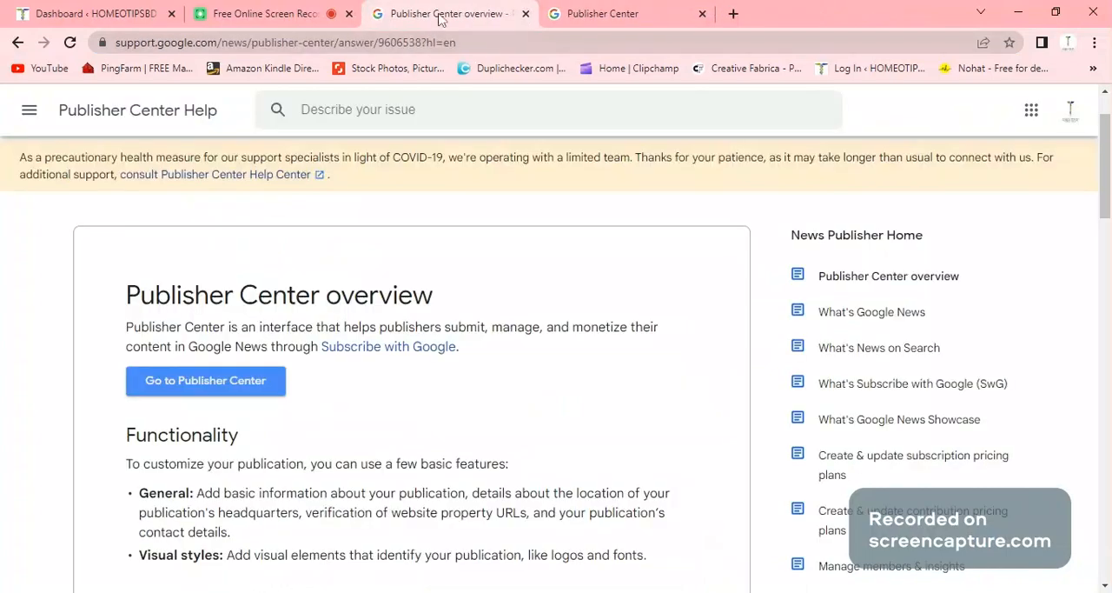
{"action": "key", "text": "ctrl+Tab"}
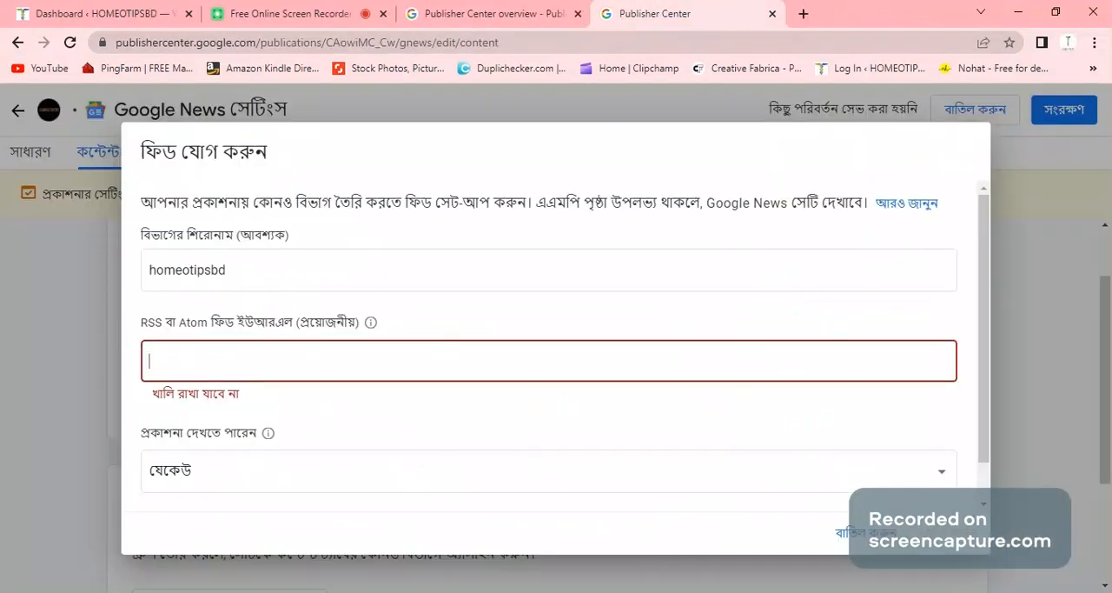
{"action": "key", "text": "ctrl+v"}
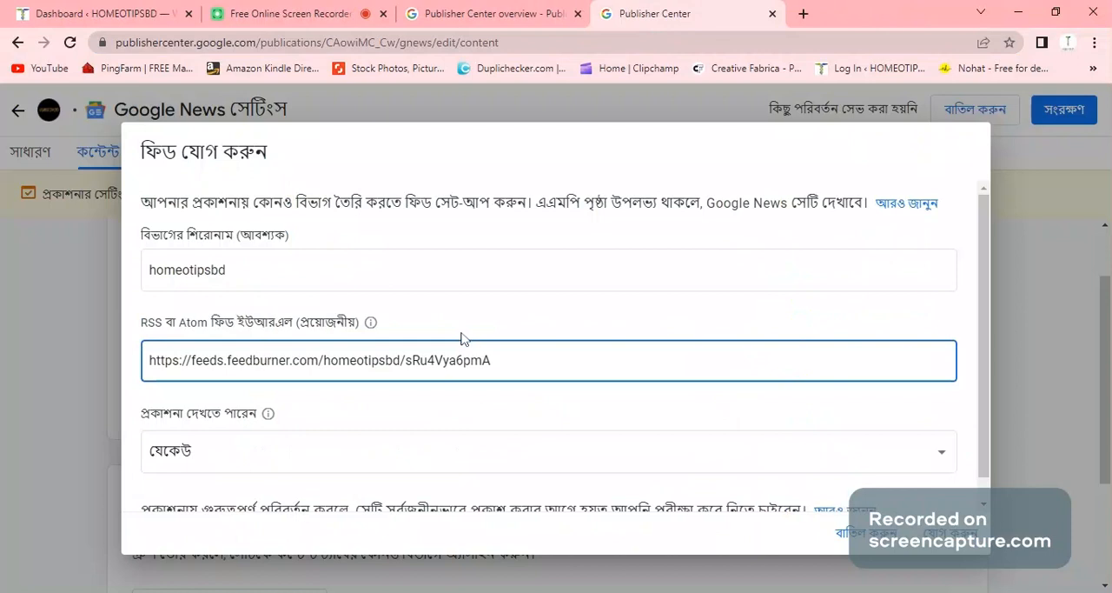
{"action": "scroll", "coordinate": [130, 430], "scroll_direction": "down", "scroll_amount": 1}
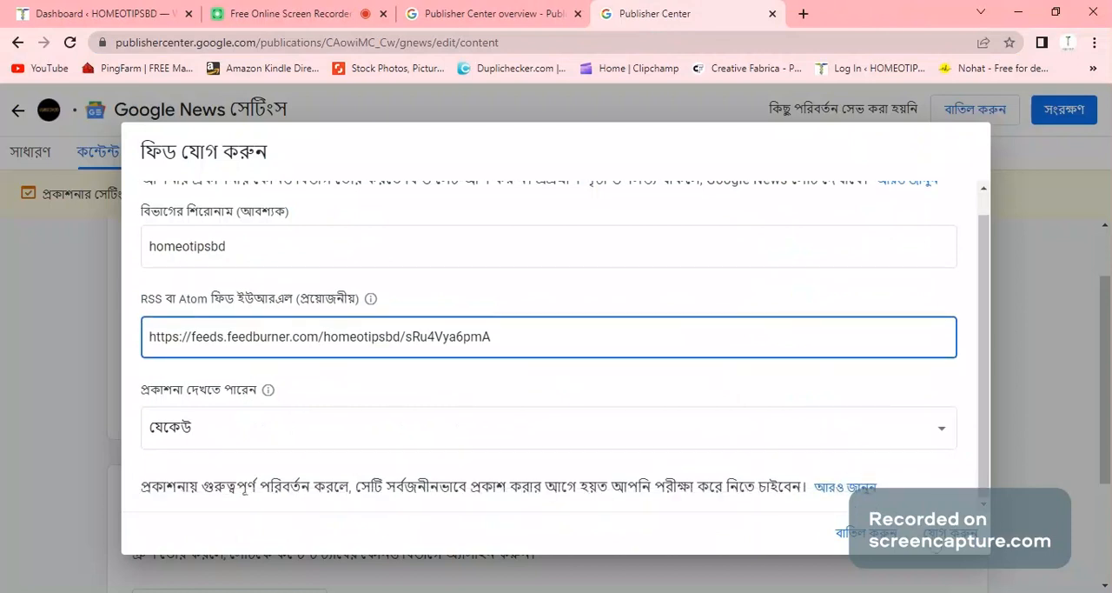
{"action": "key", "text": "Return"}
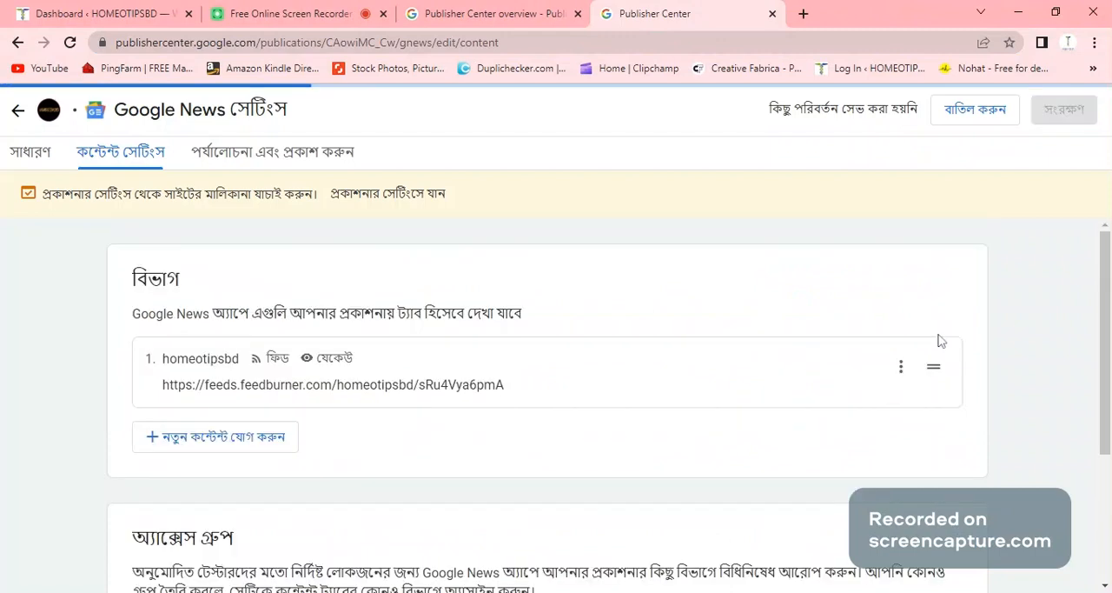
- Continue from the content settings to the review and publish stage and reload the publication preview
{"action": "scroll", "coordinate": [546, 365], "scroll_direction": "down", "scroll_amount": 3}
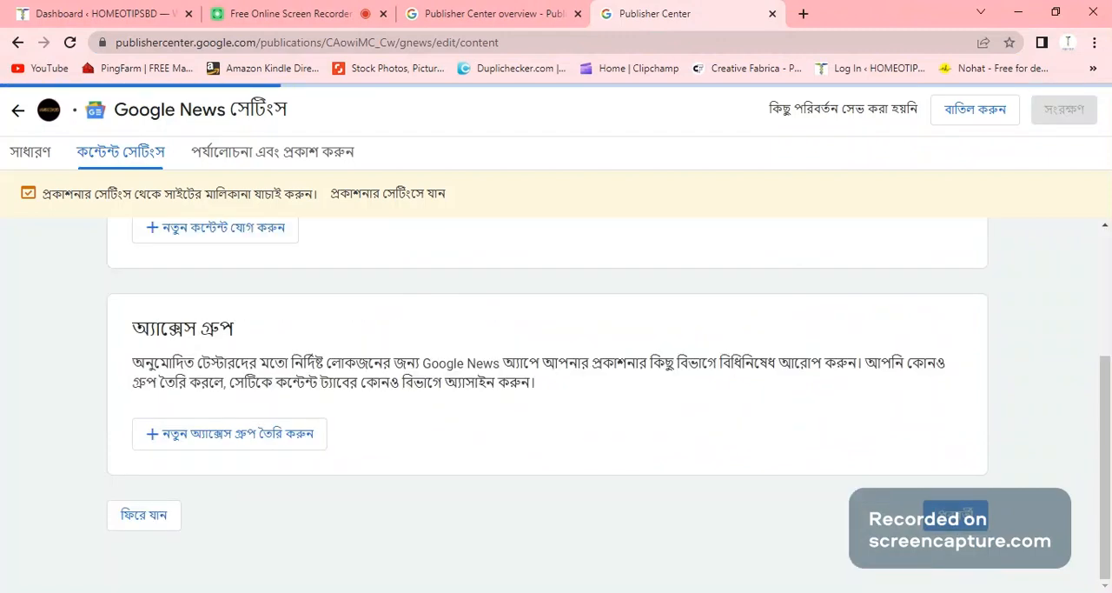
{"action": "left_click", "coordinate": [930, 519]}
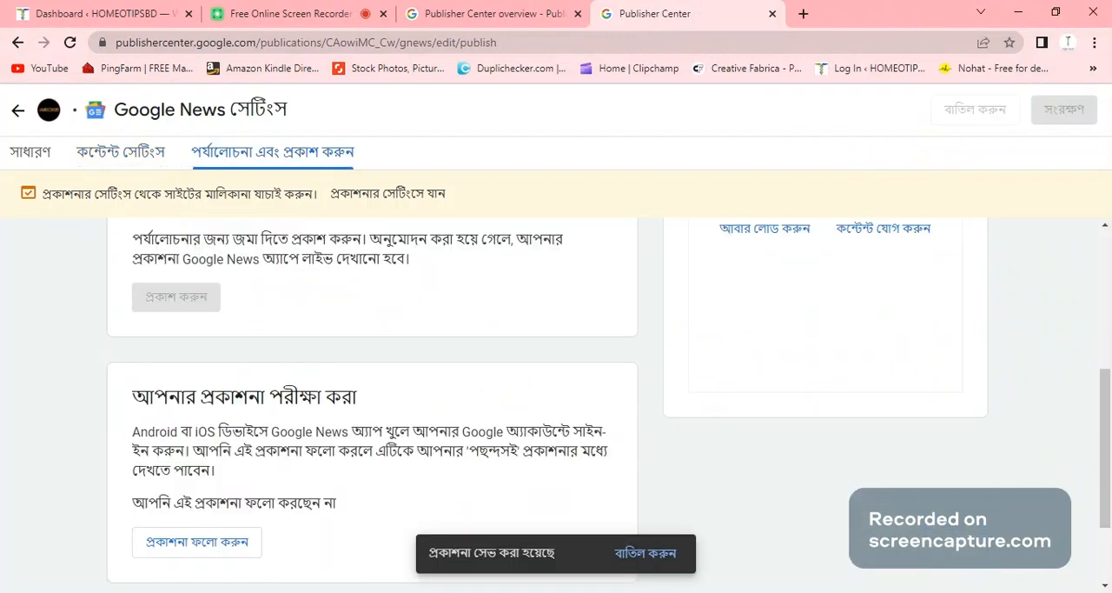
{"action": "scroll", "coordinate": [426, 350], "scroll_direction": "up", "scroll_amount": 4}
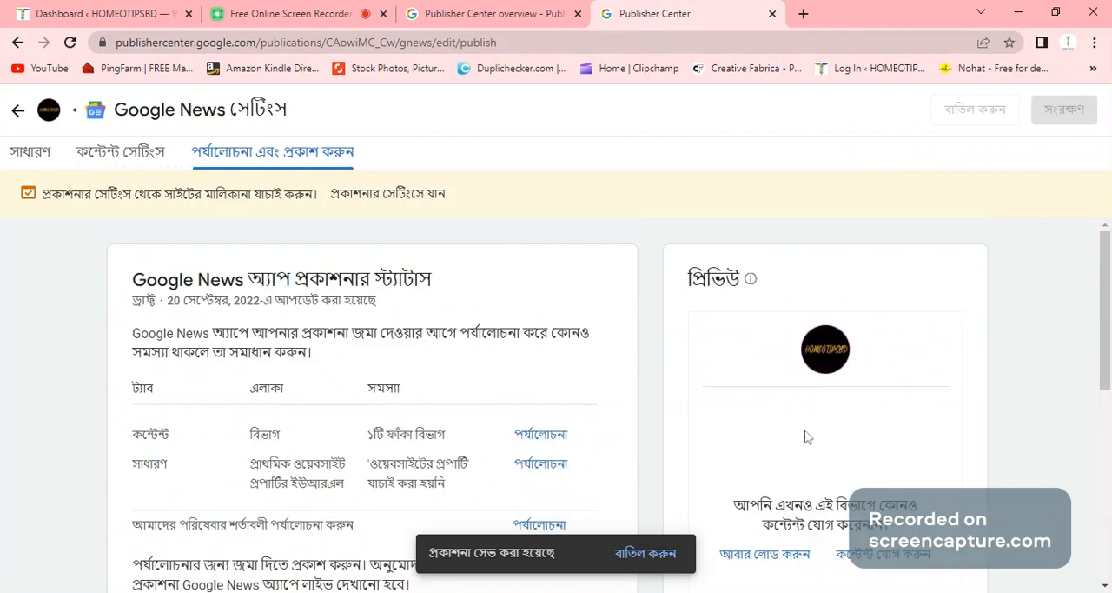
{"action": "scroll", "coordinate": [805, 437], "scroll_direction": "down", "scroll_amount": 1}
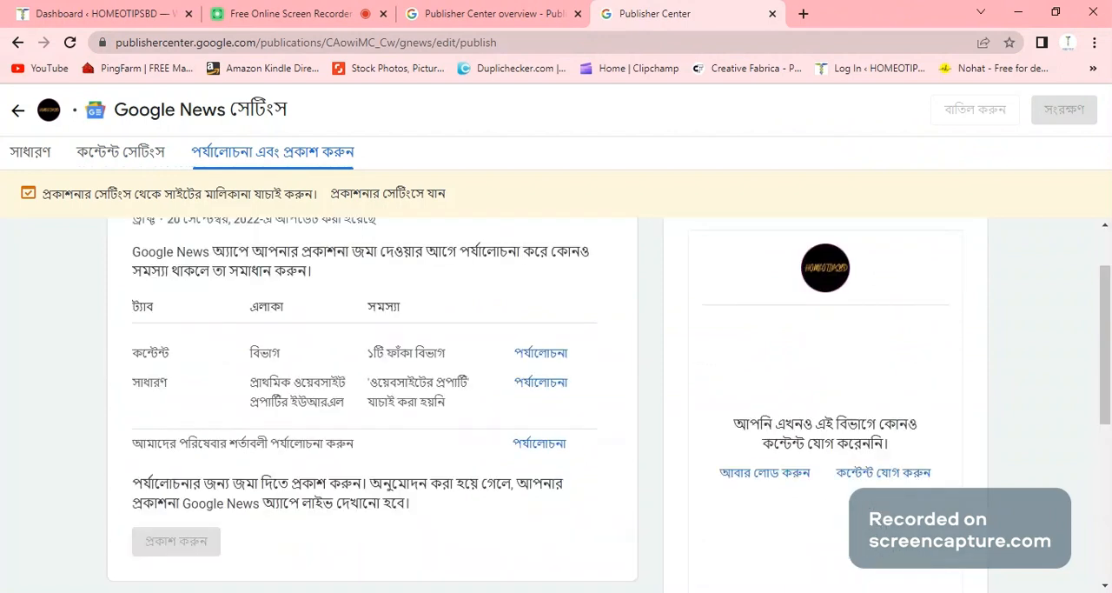
{"action": "left_click", "coordinate": [770, 481]}
{"action": "left_click", "coordinate": [806, 474]}
{"action": "left_click", "coordinate": [482, 14]}
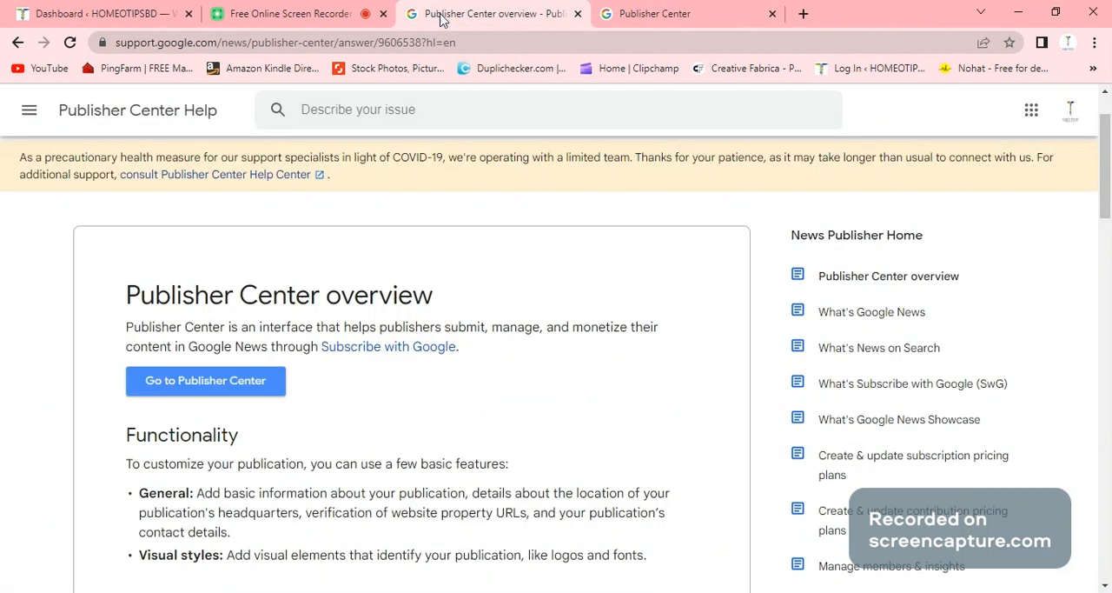
{"action": "left_click", "coordinate": [667, 10]}
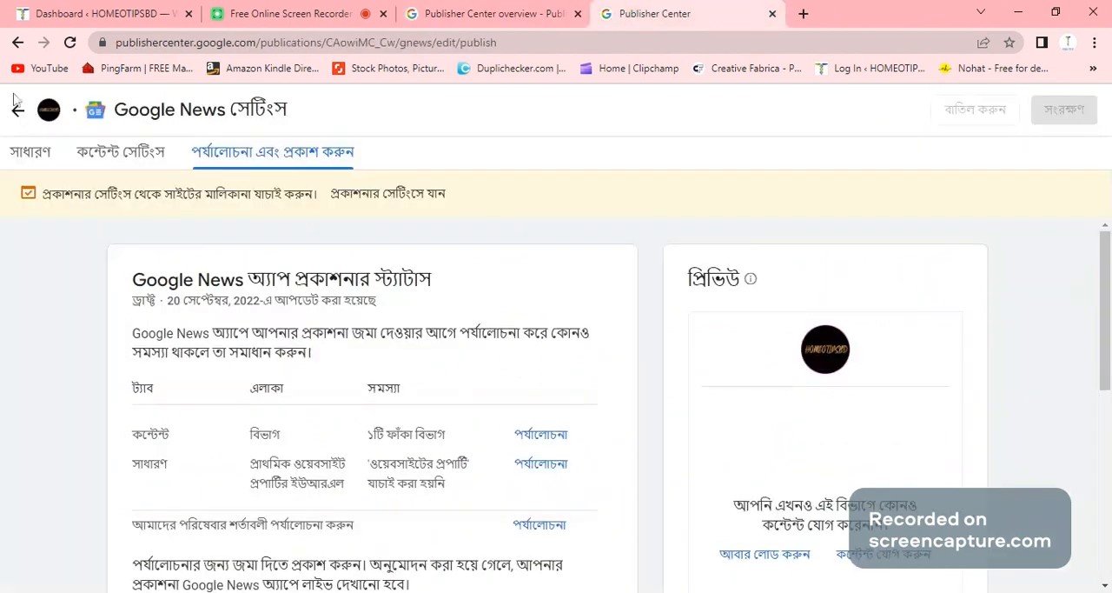
- Return to the publication overview and open the publication settings to examine the primary website property URL and its verification option
{"action": "left_click", "coordinate": [16, 43]}
{"action": "left_click", "coordinate": [17, 43]}
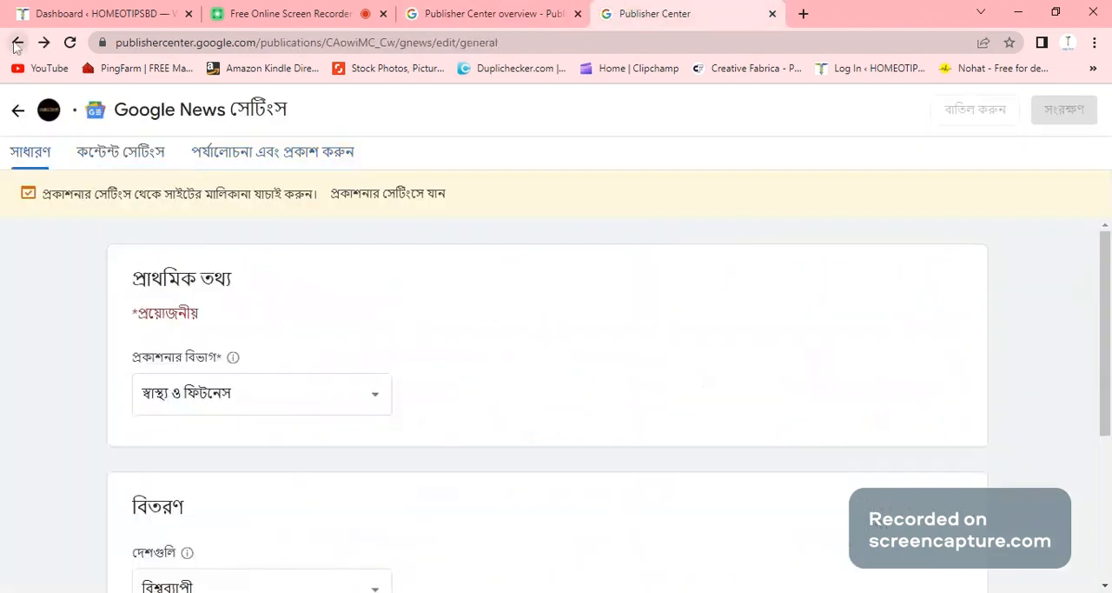
{"action": "left_click", "coordinate": [16, 44]}
{"action": "scroll", "coordinate": [363, 355], "scroll_direction": "down", "scroll_amount": 5}
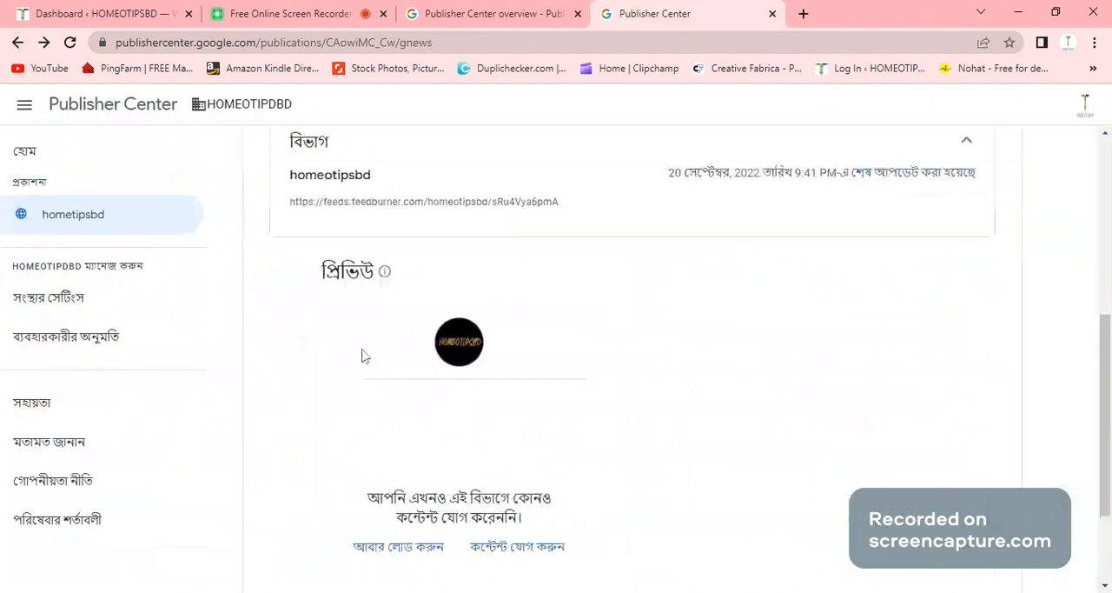
{"action": "left_click", "coordinate": [17, 43]}
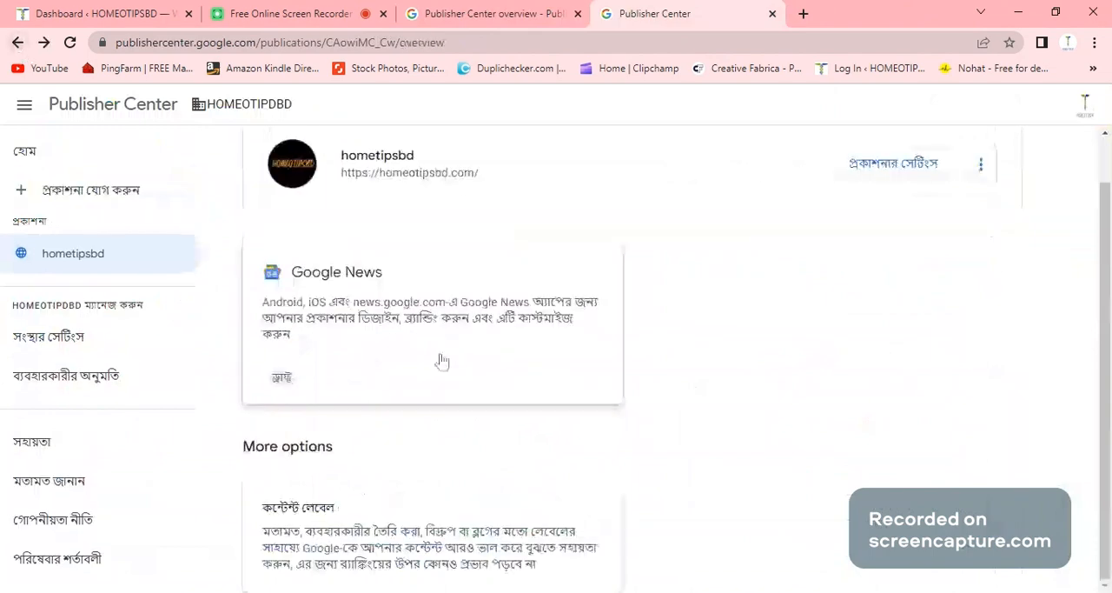
{"action": "scroll", "coordinate": [914, 230], "scroll_direction": "up", "scroll_amount": 1}
{"action": "left_click", "coordinate": [895, 215]}
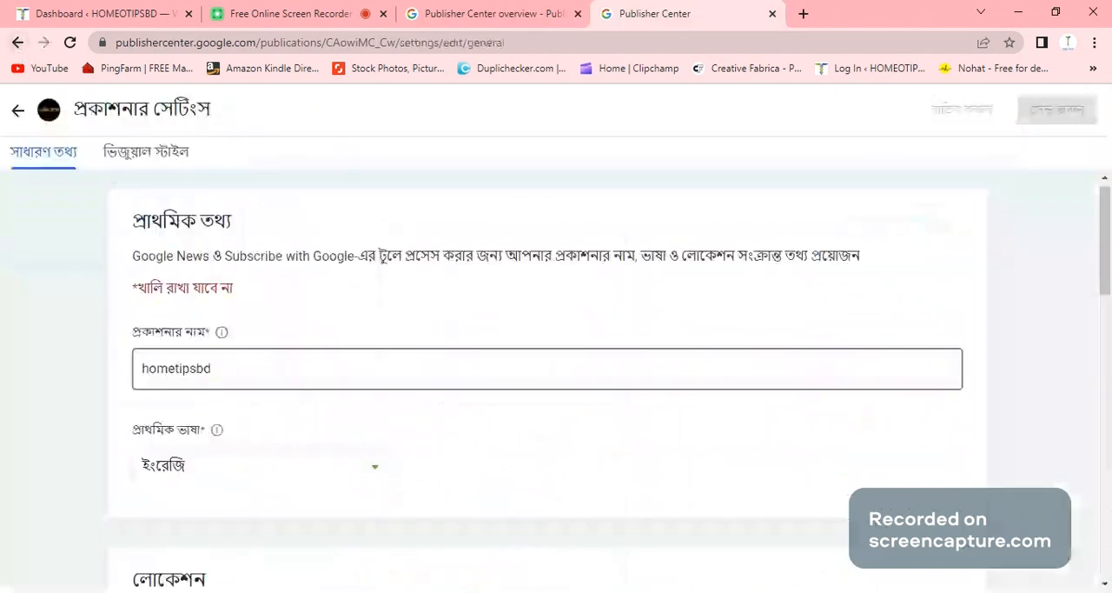
{"action": "scroll", "coordinate": [408, 391], "scroll_direction": "down", "scroll_amount": 5}
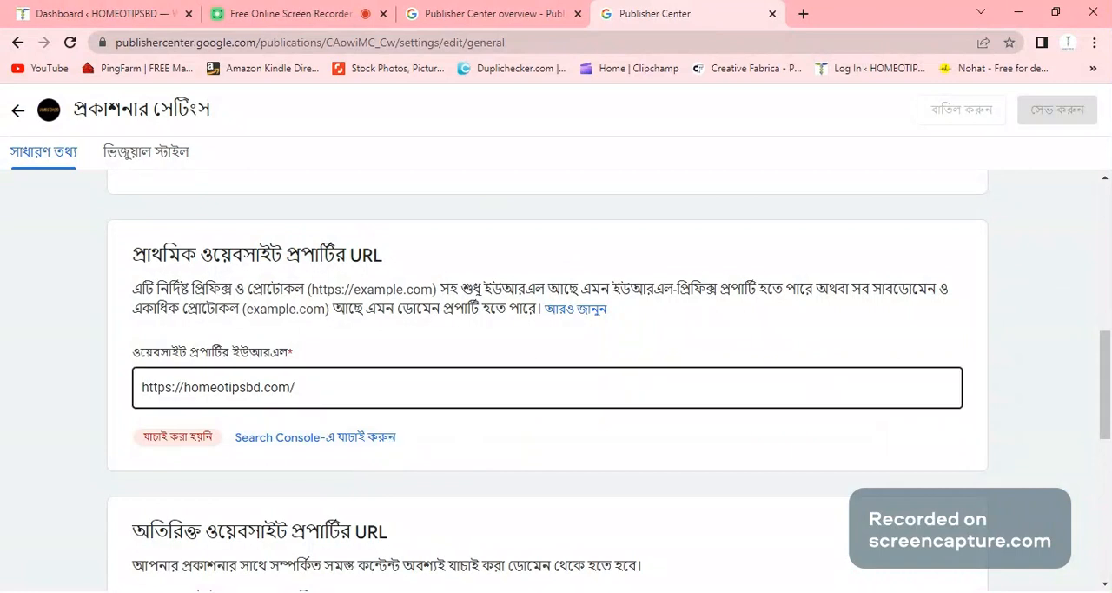
- Close the Publisher Center and Publisher Center Help pages
{"action": "left_click", "coordinate": [772, 14]}
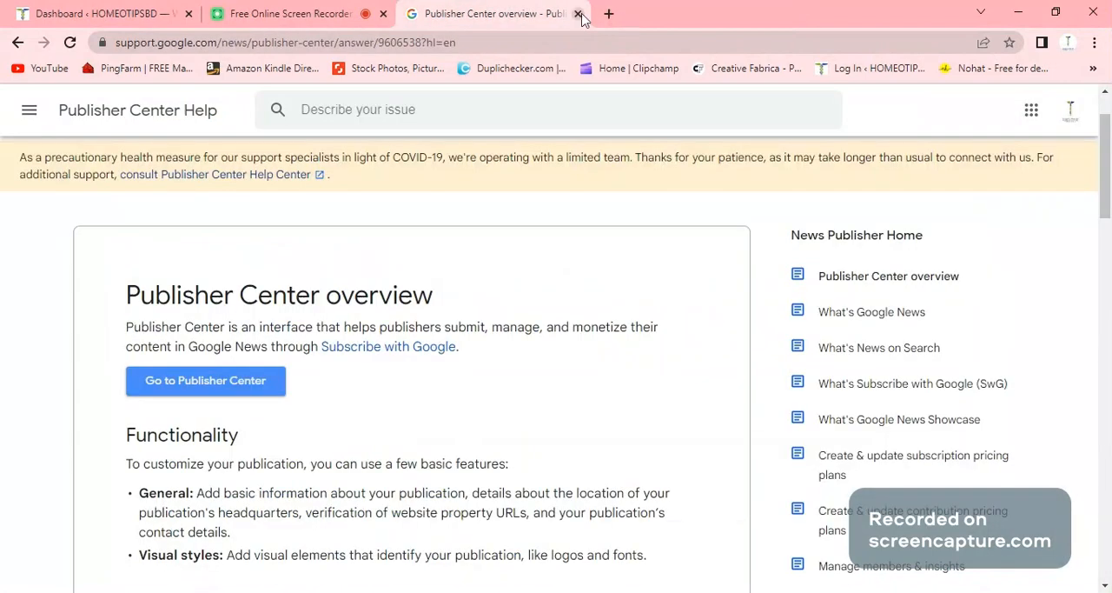
{"action": "left_click", "coordinate": [579, 15]}
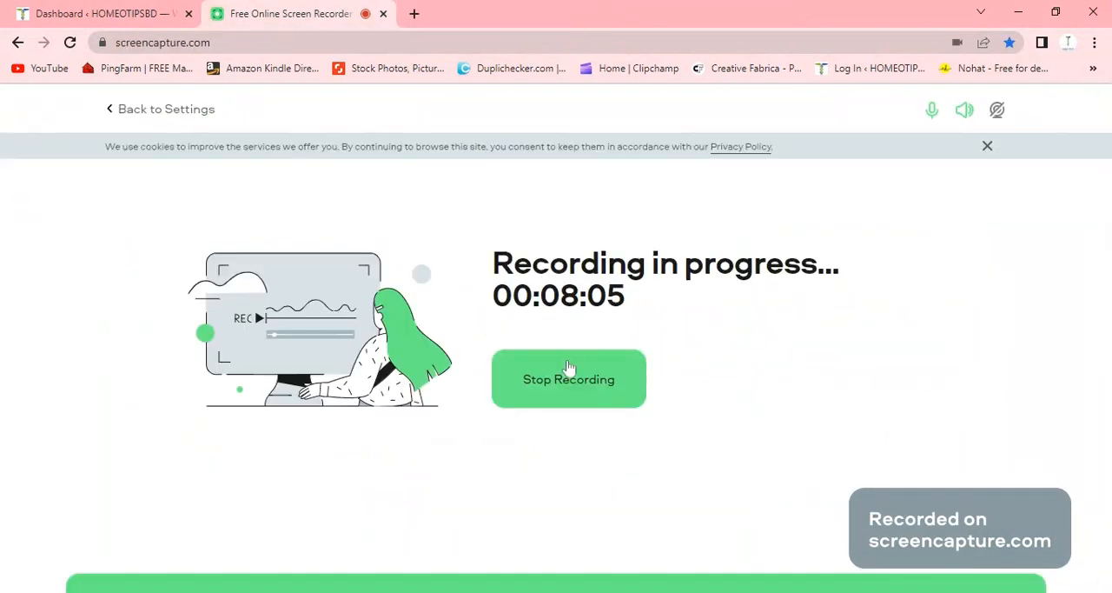